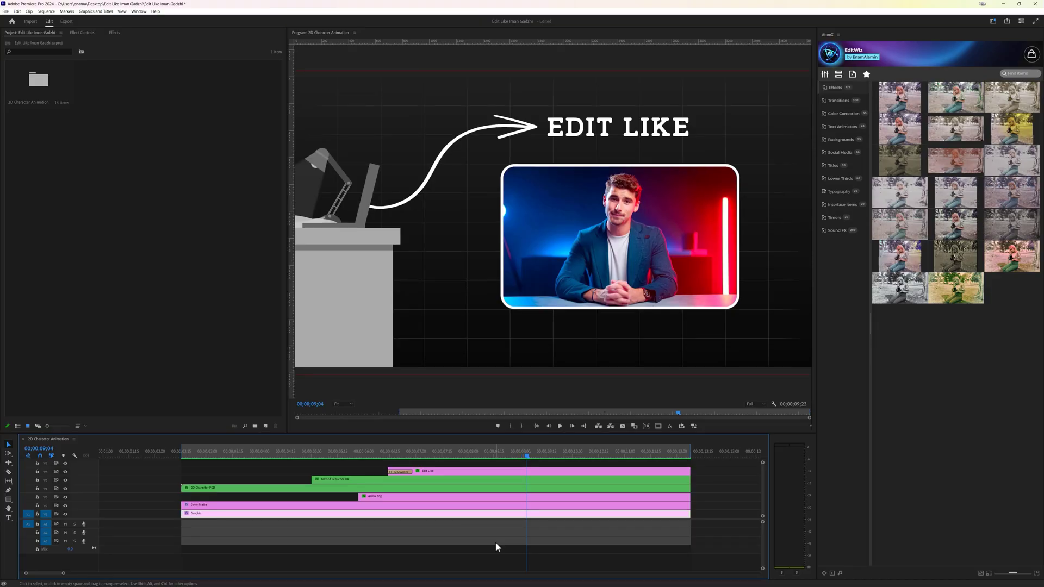
- Create a new empty 1920×1080 sequence named after the 'Edit Like' video title
key("ctrl+n")
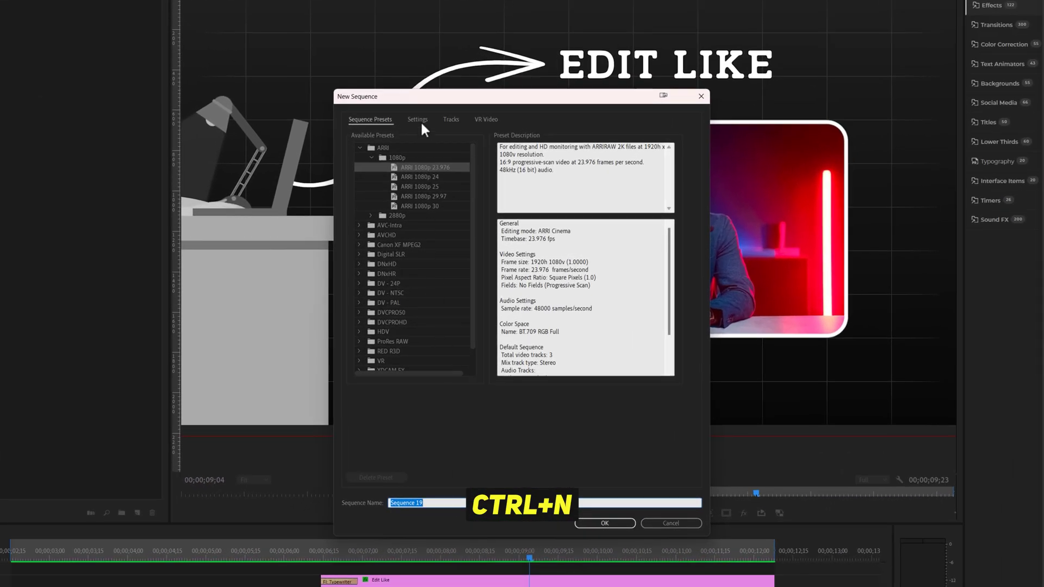
left_click(422, 124)
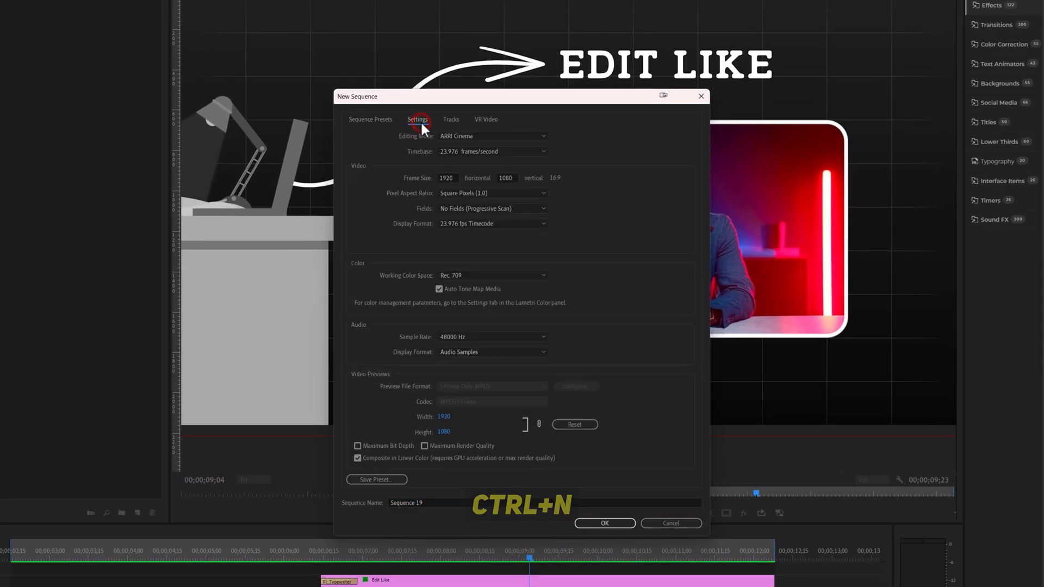
left_click(506, 178)
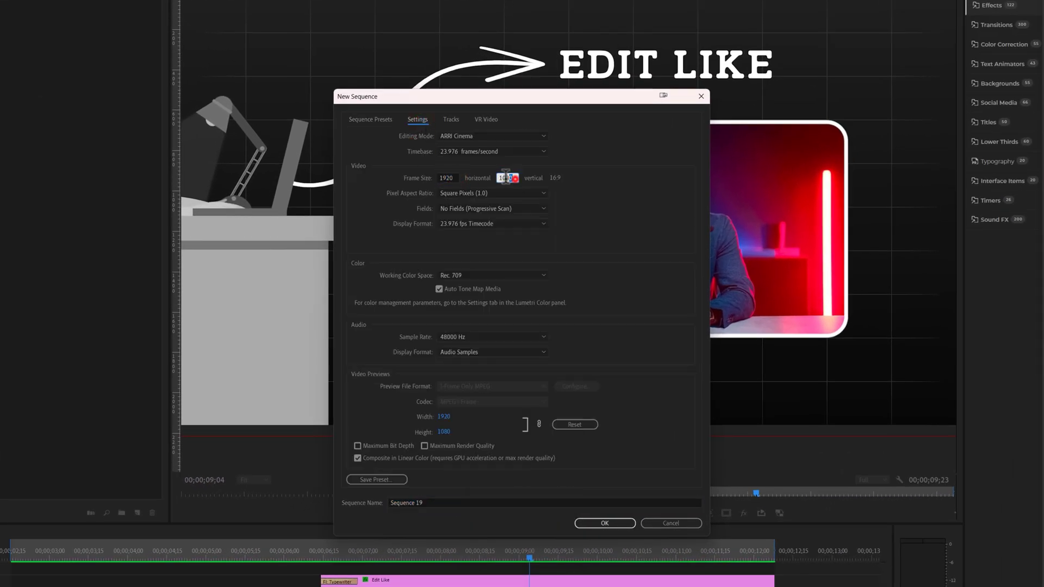
triple_click(429, 502)
type("Edit Like Iman")
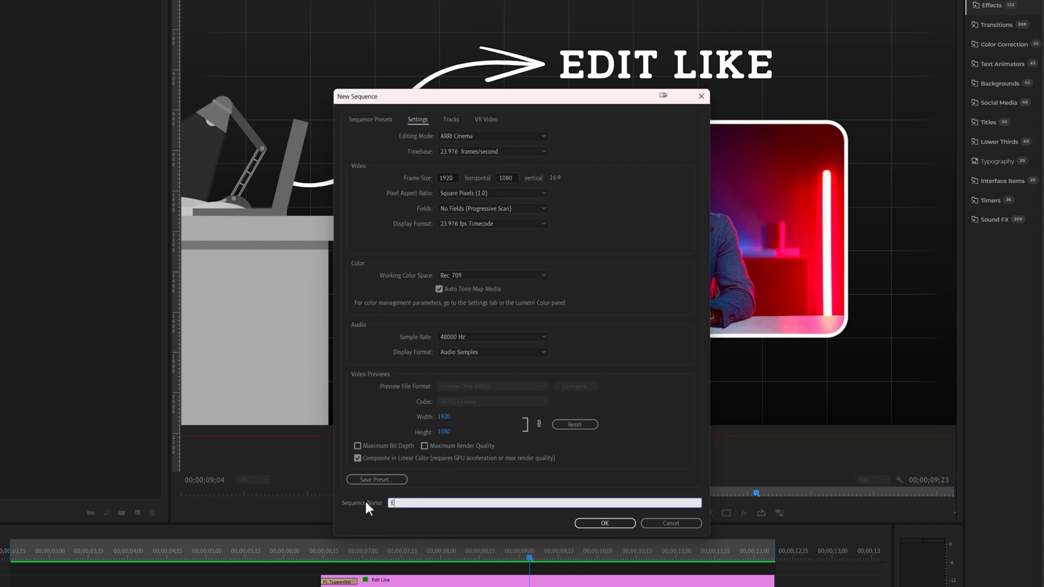
type(" Gadzhi")
left_click(608, 524)
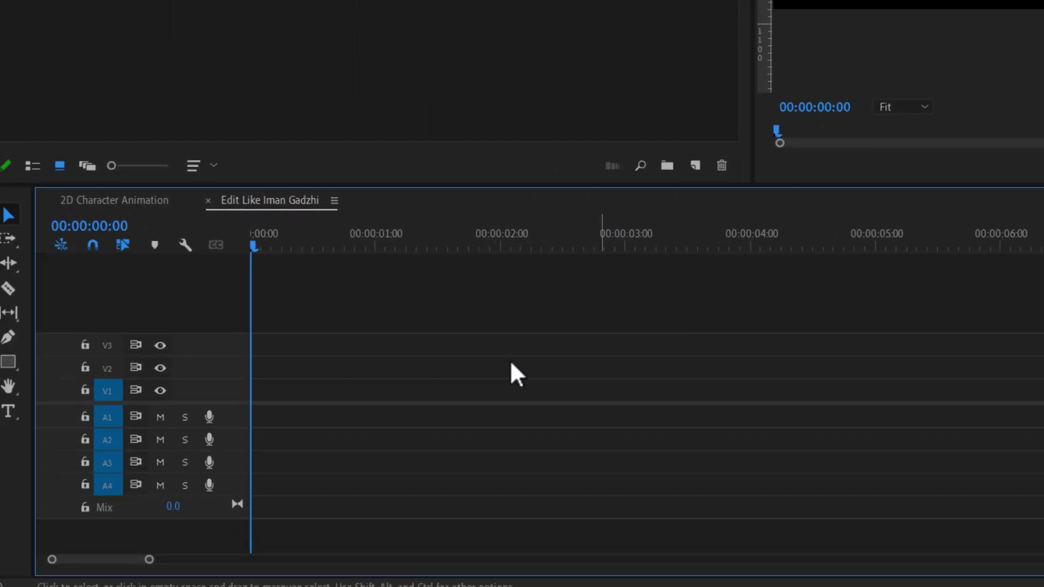
- Draw a rectangle over the whole frame at 50% Program zoom, then restore the view to Fit
left_click(8, 362)
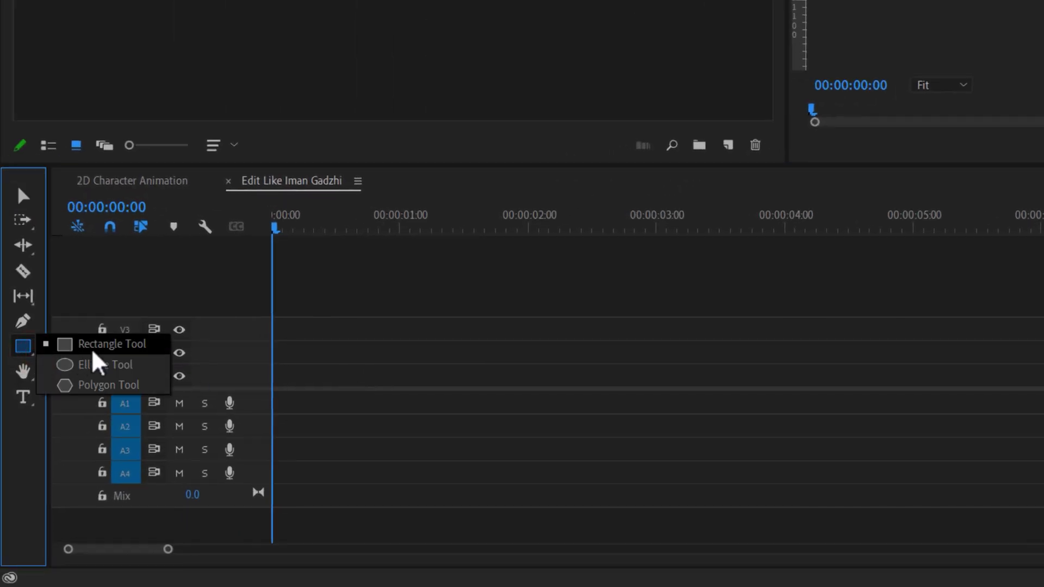
left_click(91, 348)
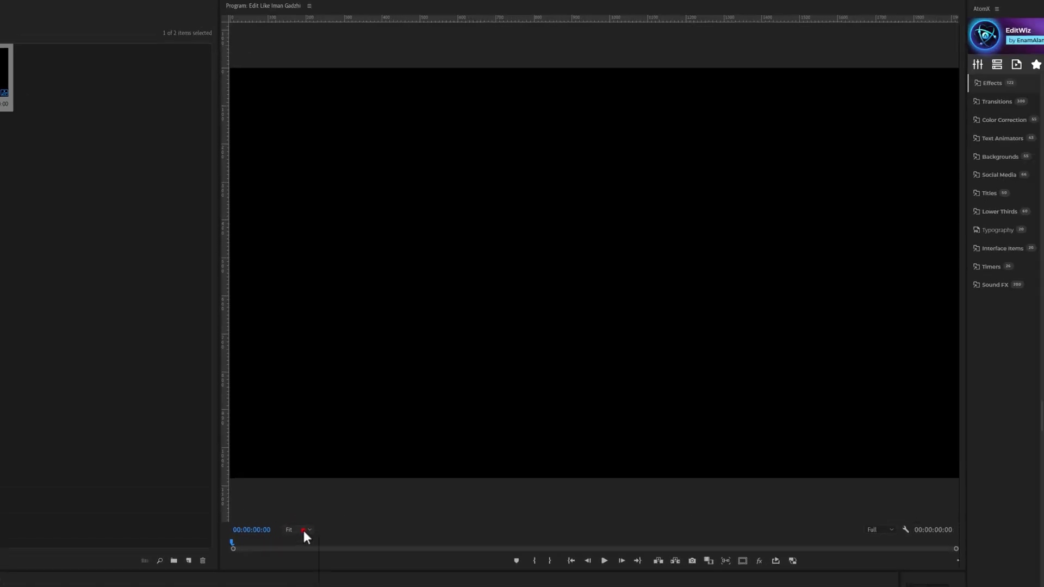
left_click(304, 531)
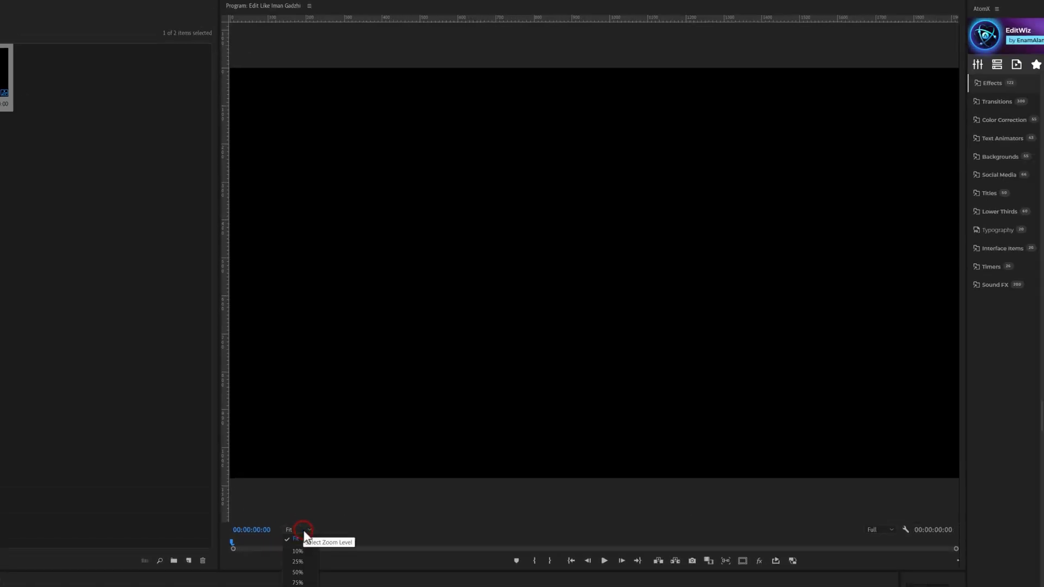
left_click(304, 572)
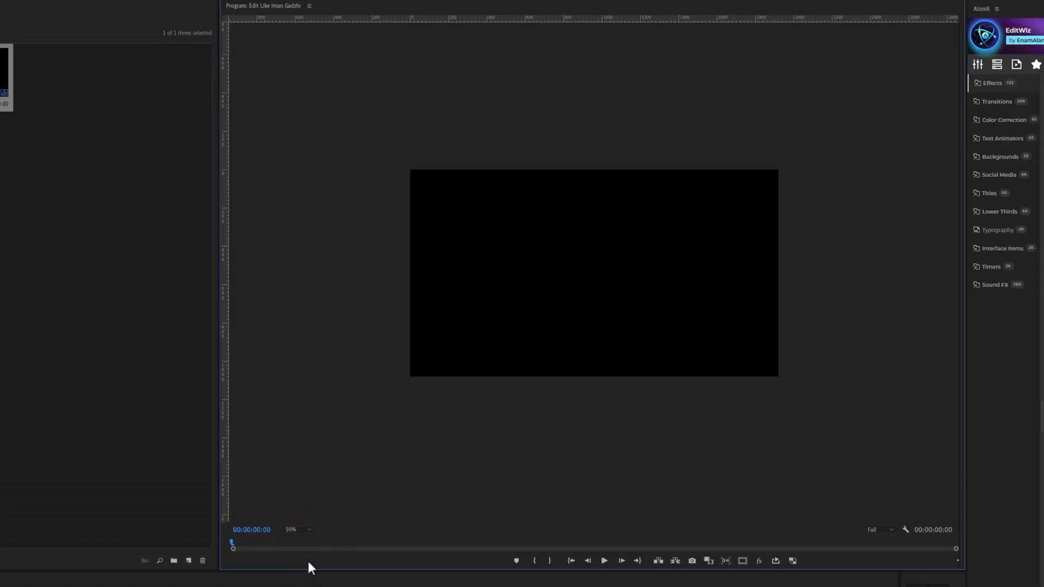
left_click_drag(400, 159, 822, 401)
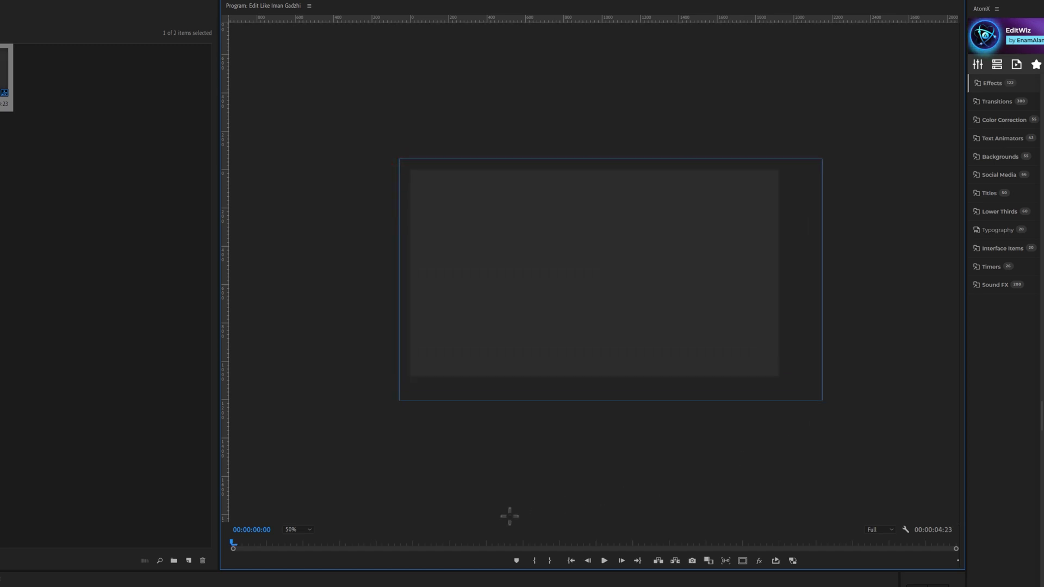
left_click(305, 529)
left_click(309, 538)
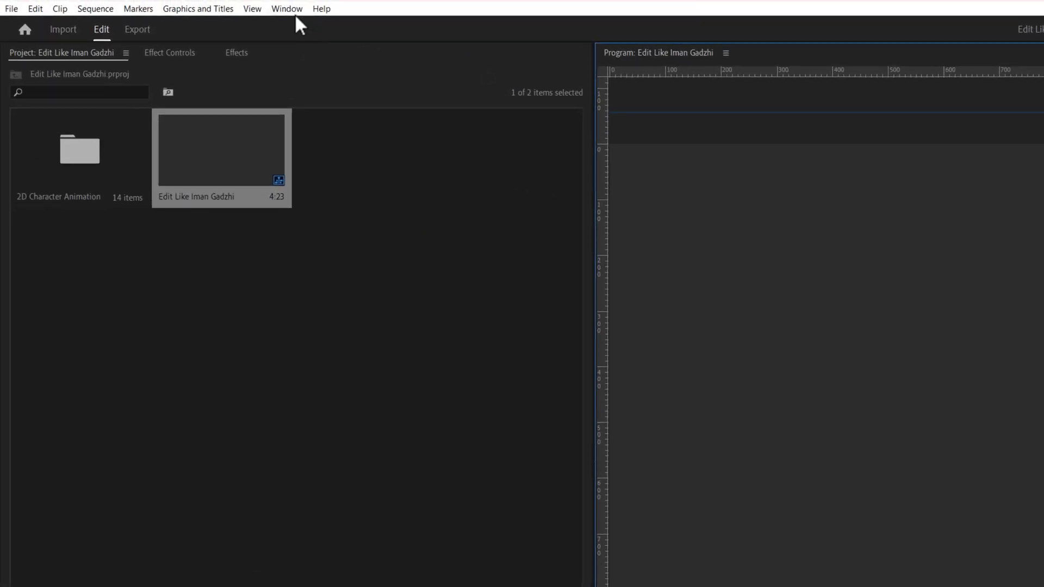
- In Essential Graphics, select Shape 01 and change its fill to Linear Gradient
left_click(266, 5)
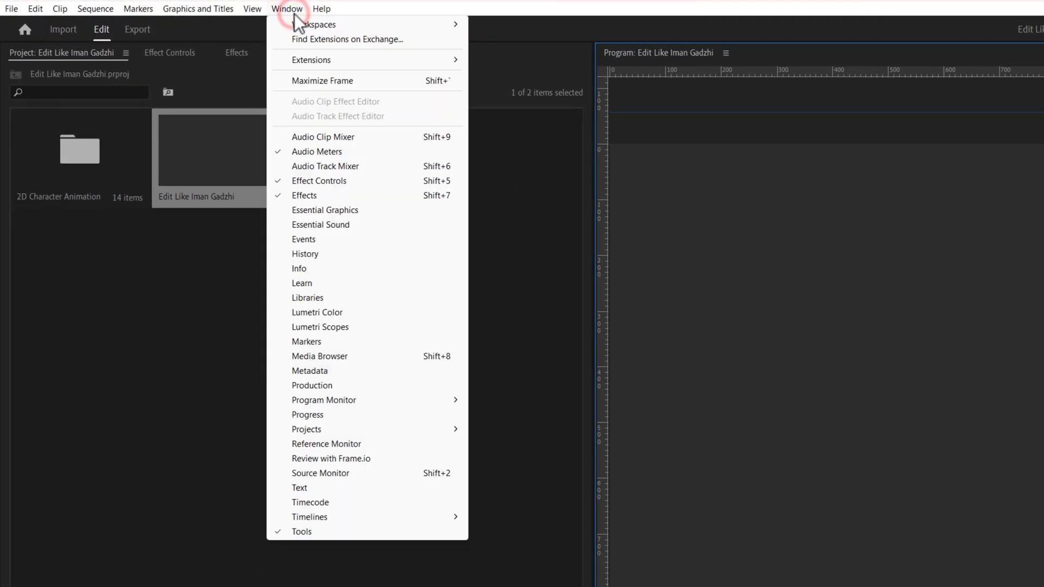
left_click(357, 210)
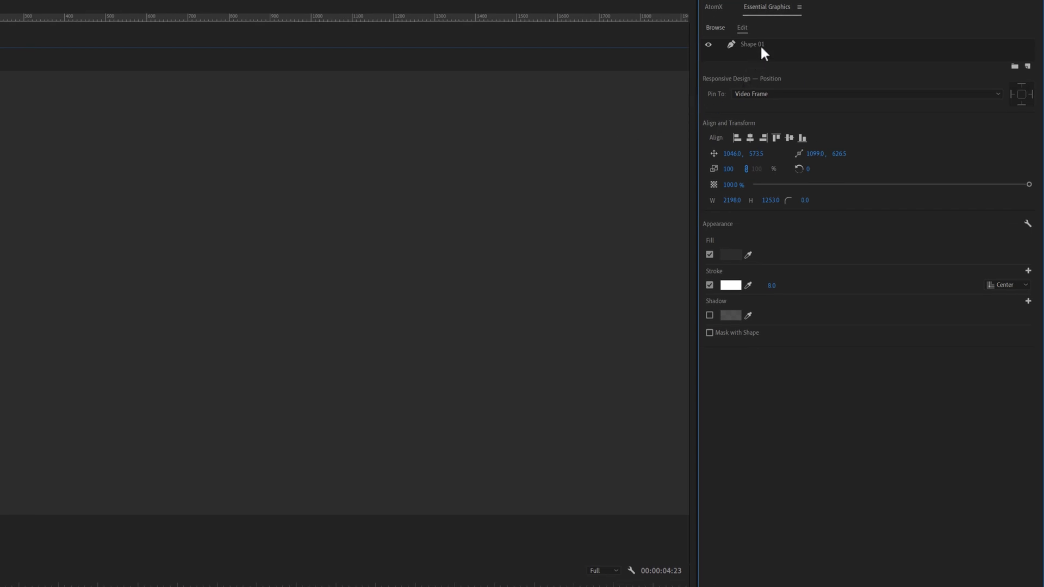
left_click(760, 44)
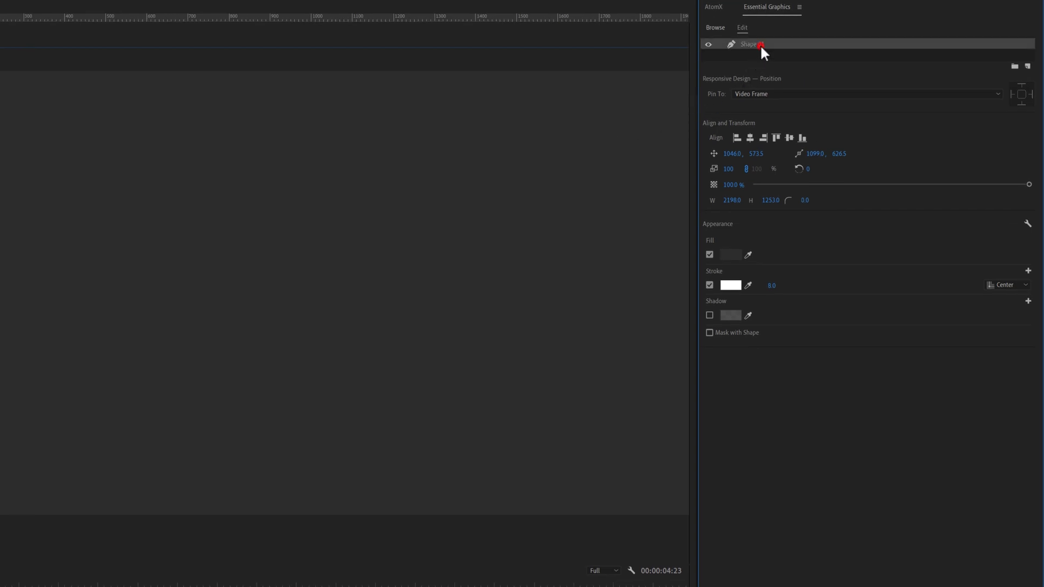
left_click(730, 255)
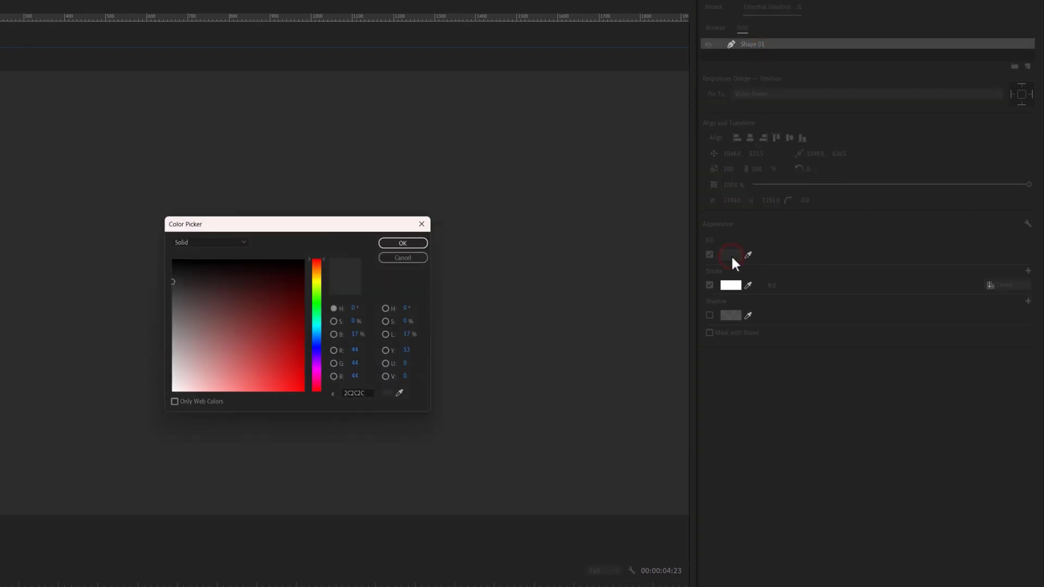
left_click(243, 243)
left_click(234, 265)
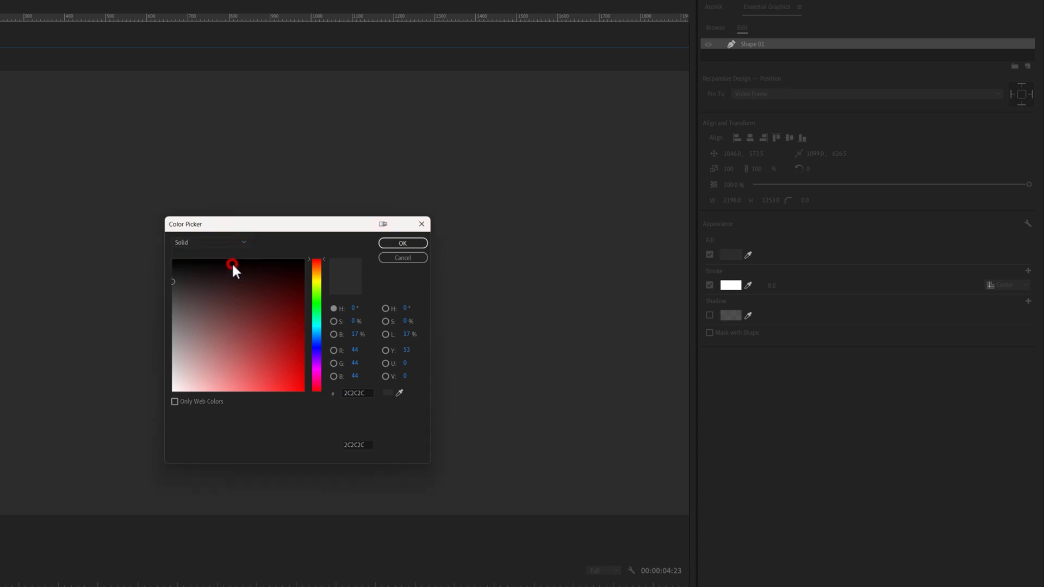
- Set the gradient stops to black and dark grey 242424 and apply the fill
left_click(175, 281)
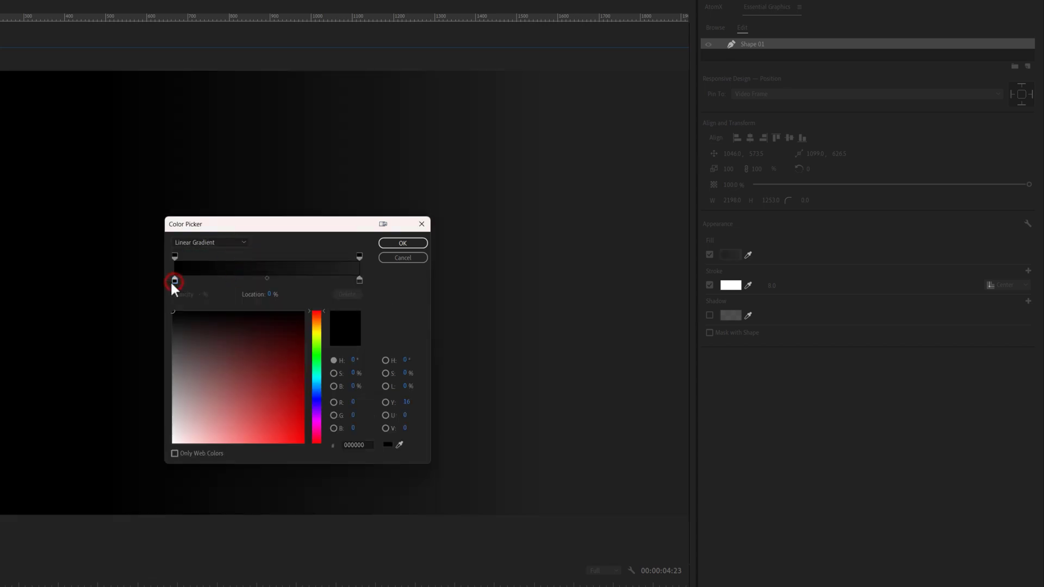
left_click(359, 280)
left_click(176, 328)
left_click_drag(176, 329, 166, 329)
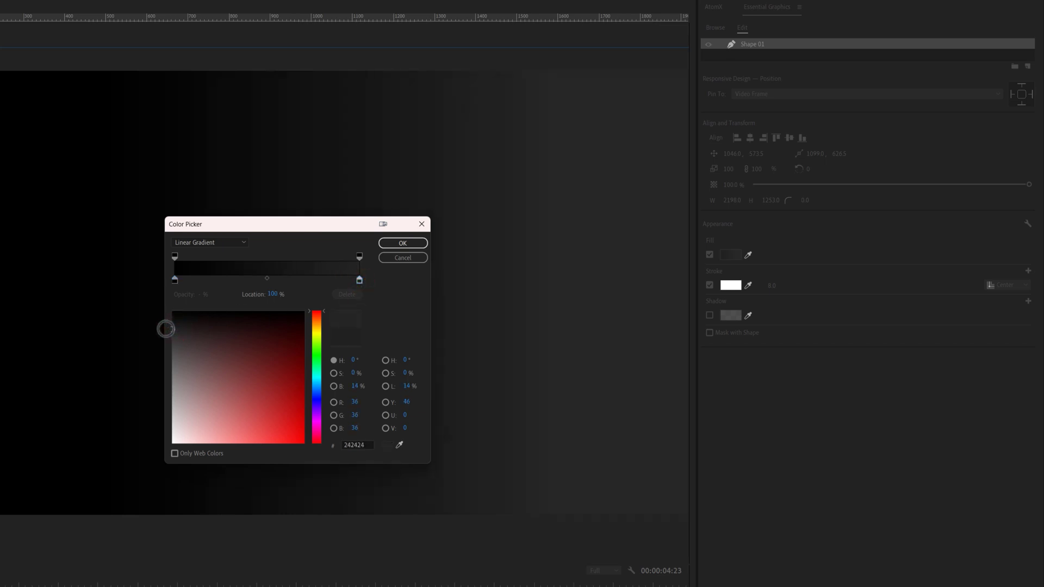
left_click(417, 241)
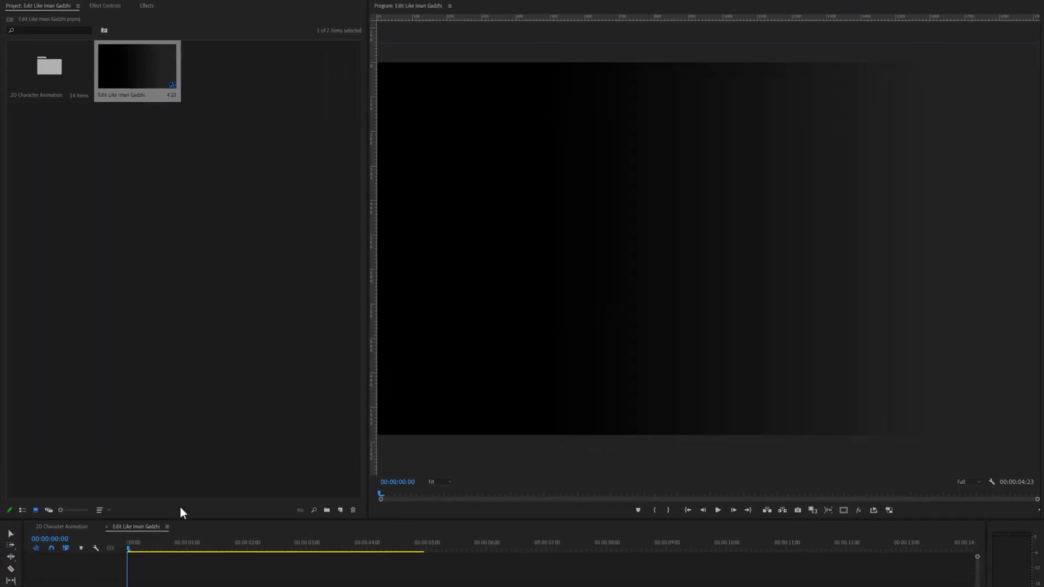
- Drag the gradient handles so it runs vertically, dark grey at top to black below
left_click(10, 532)
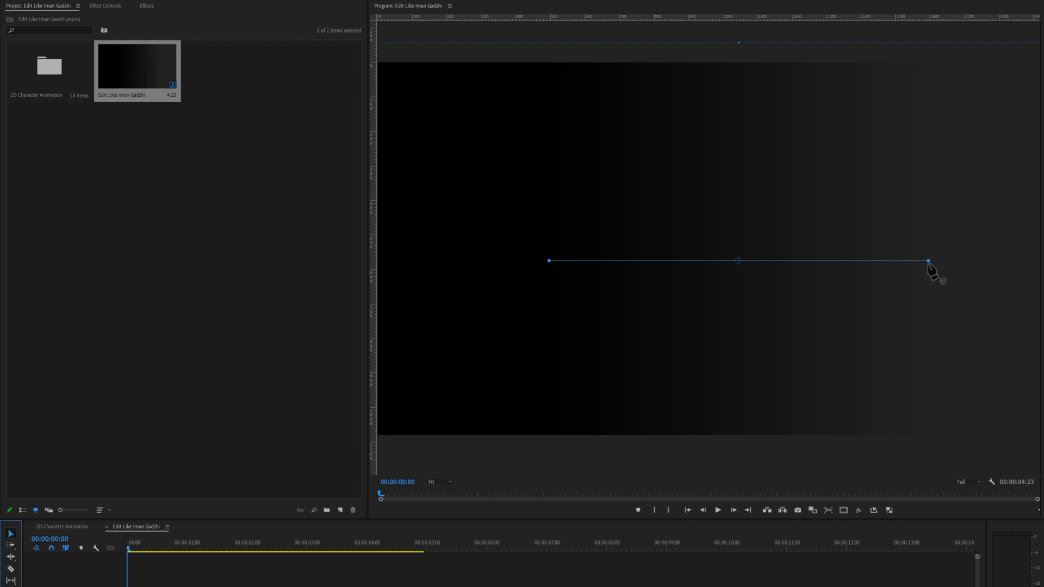
left_click_drag(928, 262, 727, 24)
left_click_drag(549, 262, 730, 508)
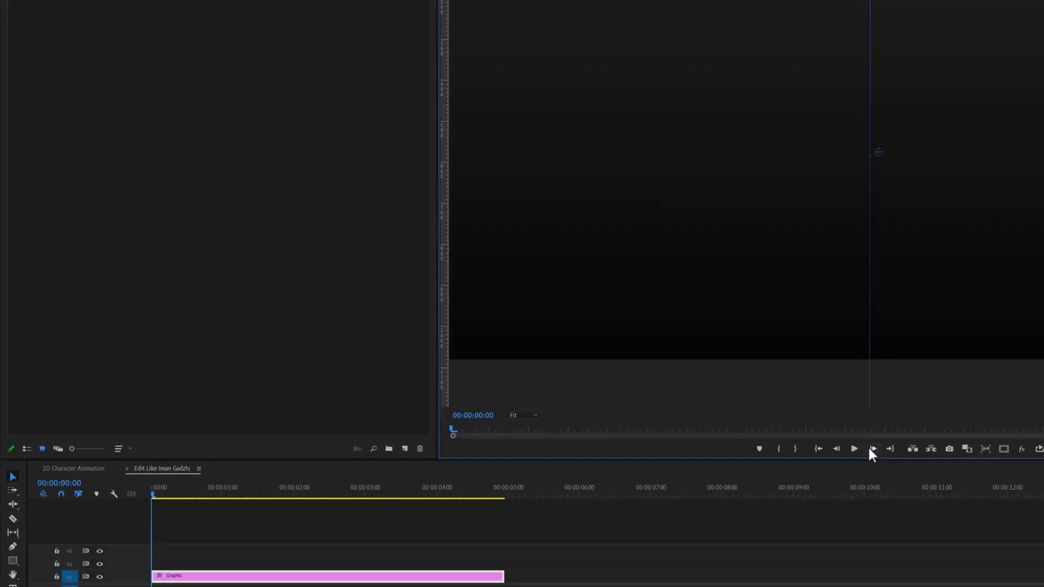
- Create a new 1920×1080 Color Matte
left_click(526, 334)
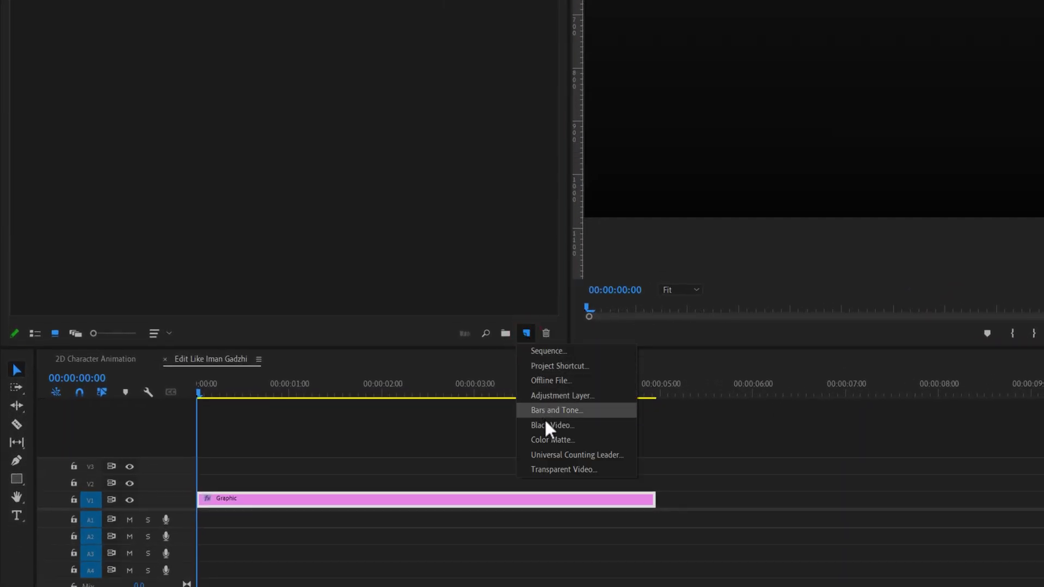
left_click(582, 439)
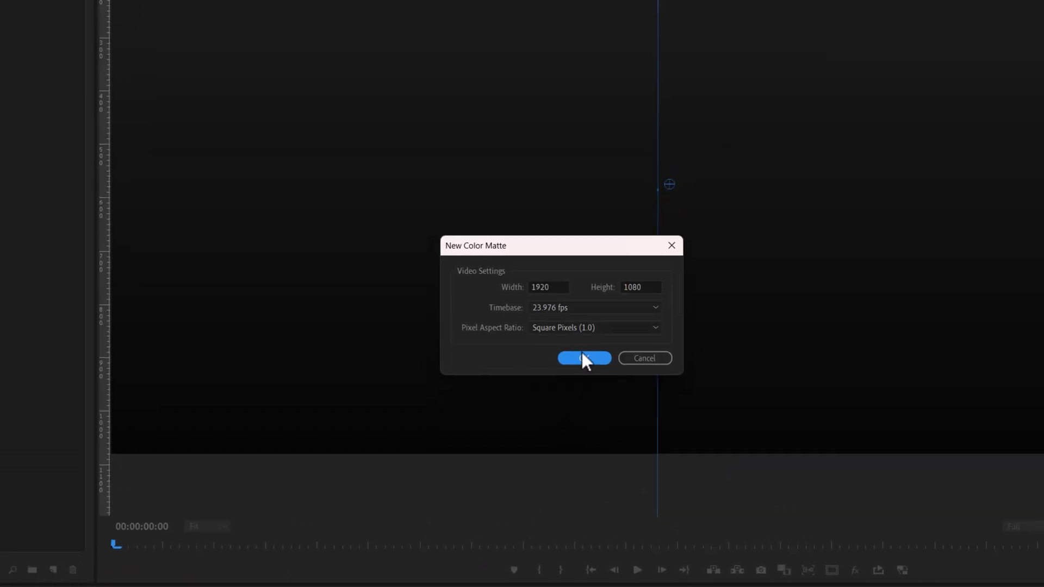
left_click(583, 358)
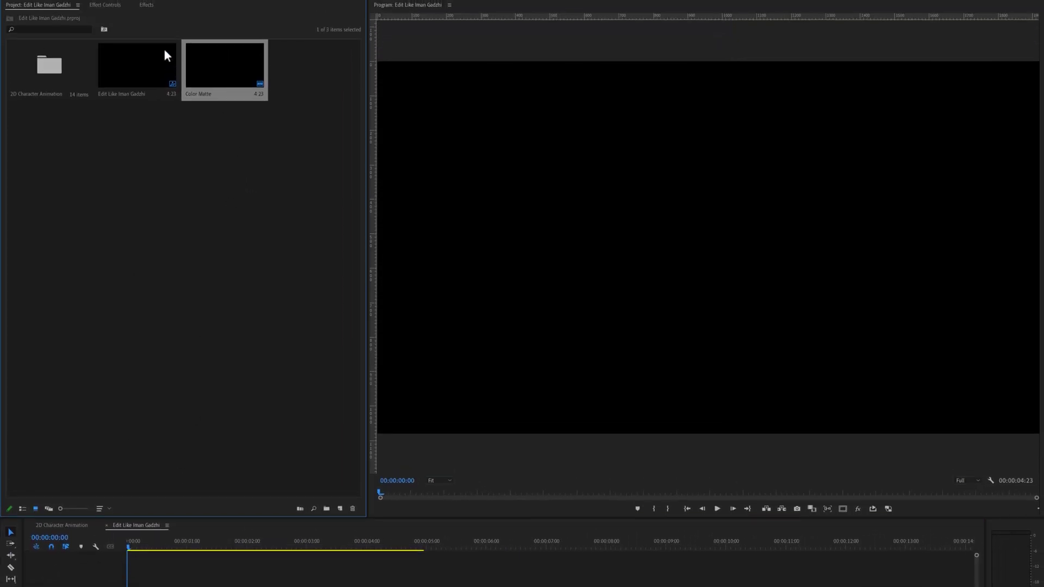
- Apply the Grid effect to the Color Matte clip
left_click(148, 6)
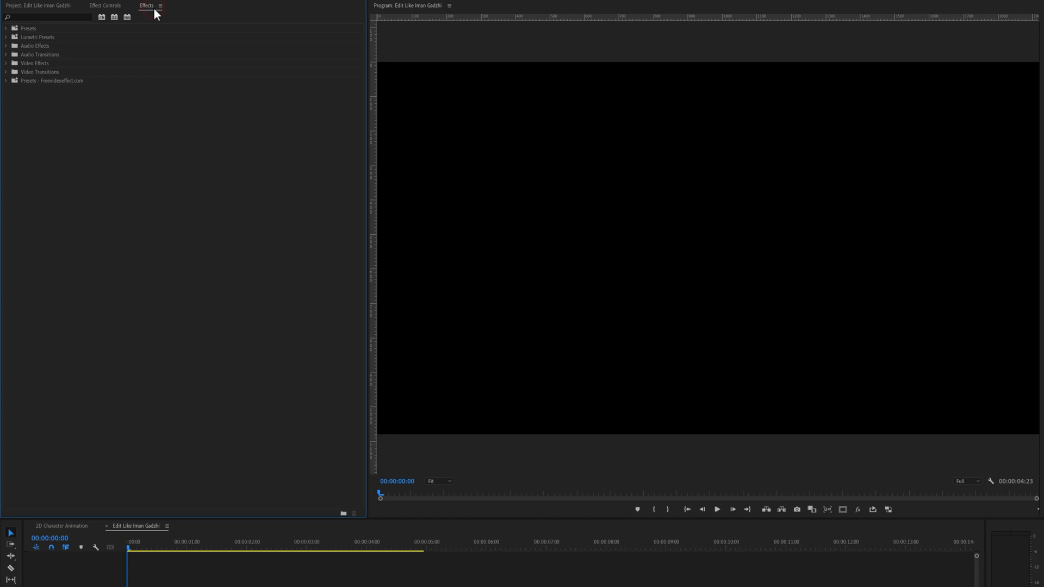
left_click(81, 16)
type("Grid")
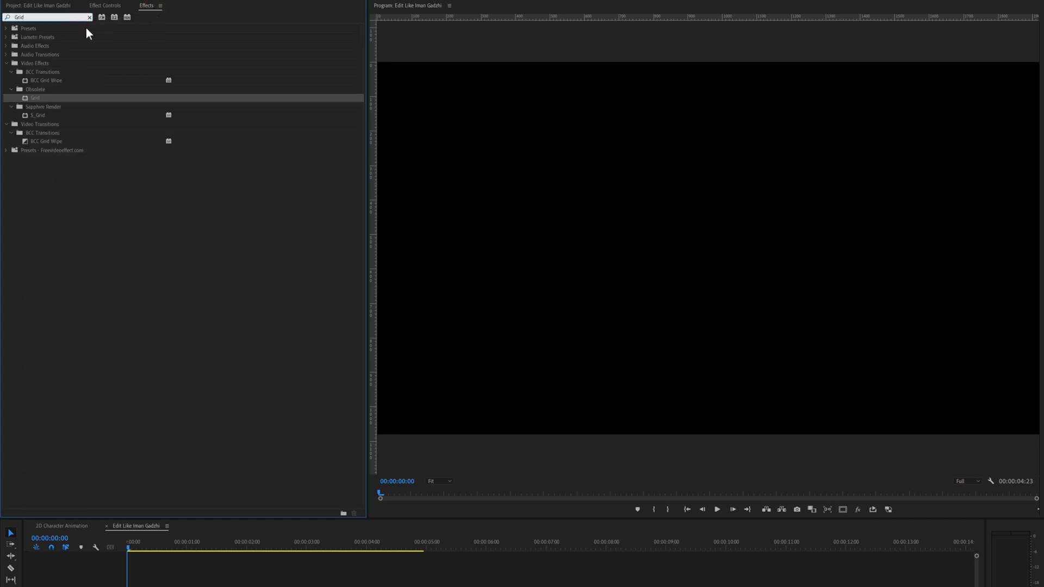
left_click_drag(53, 98, 181, 558)
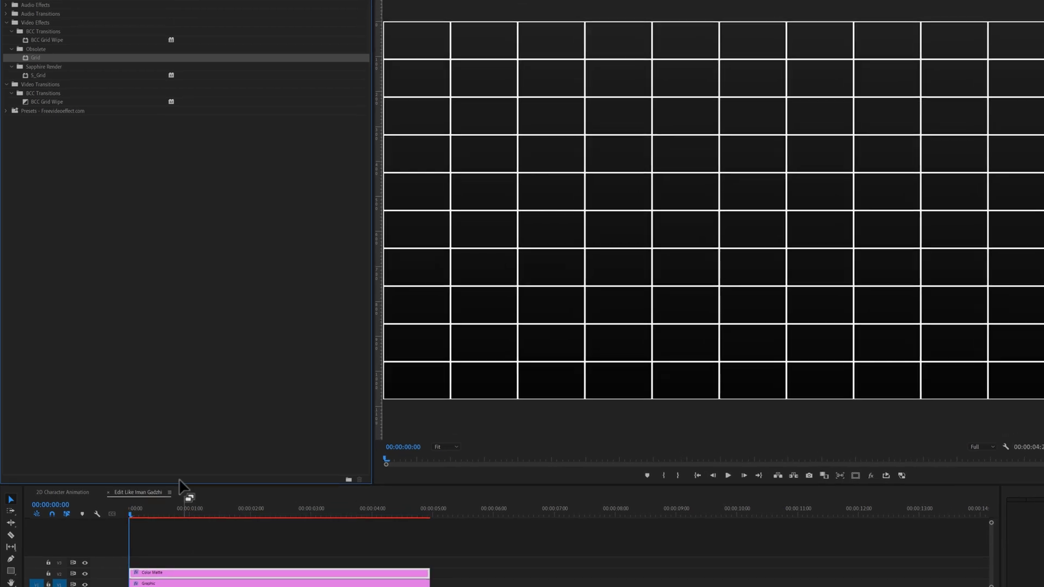
- Set the Grid's Corner X to 1120, Border to 2 and Opacity to 3%
left_click(128, 6)
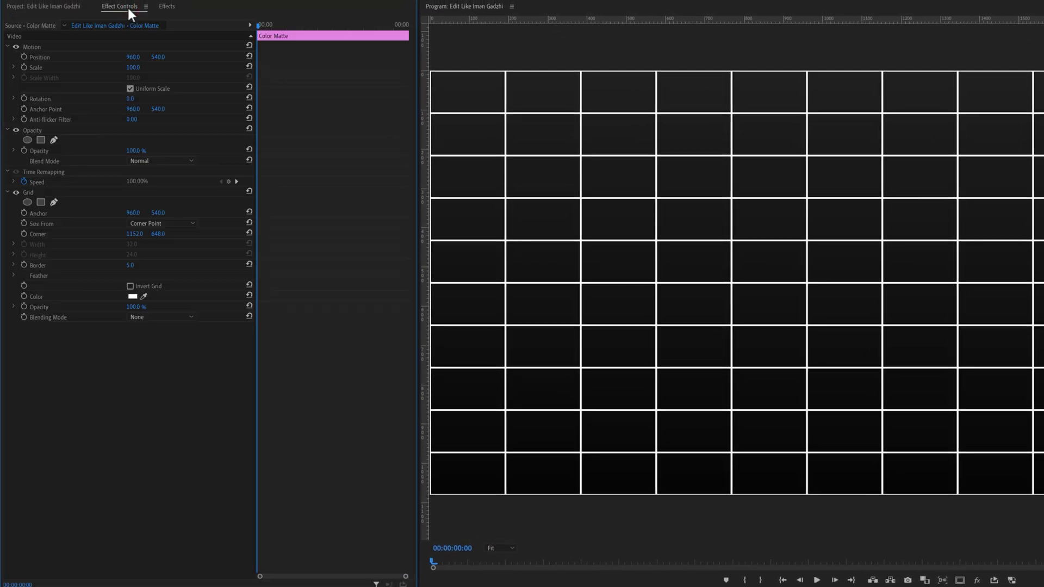
left_click(63, 191)
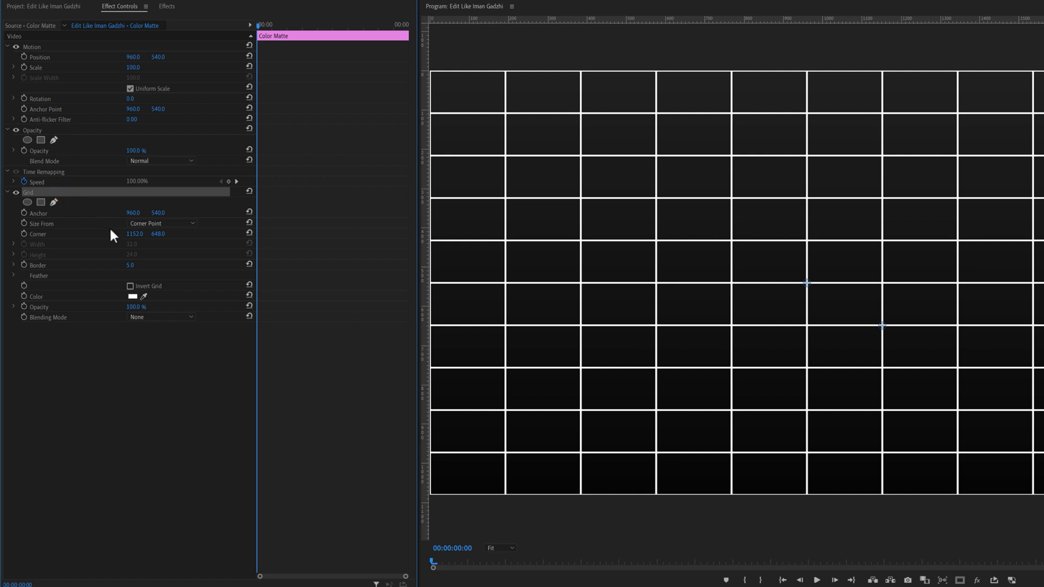
left_click(132, 234)
left_click_drag(132, 235, 116, 235)
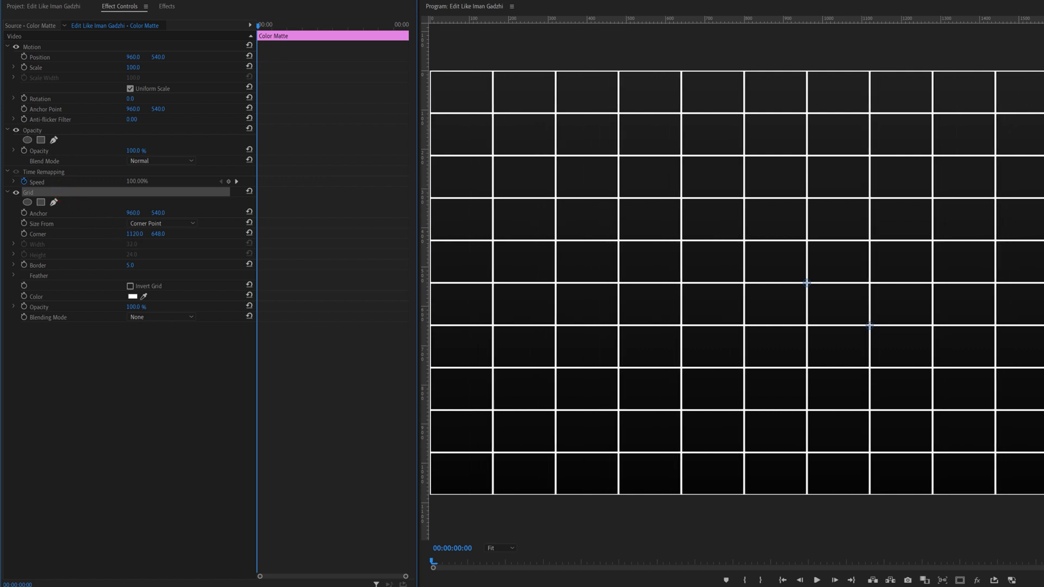
left_click(130, 265)
type("2")
key("Return")
left_click(140, 308)
type("3")
key("Return")
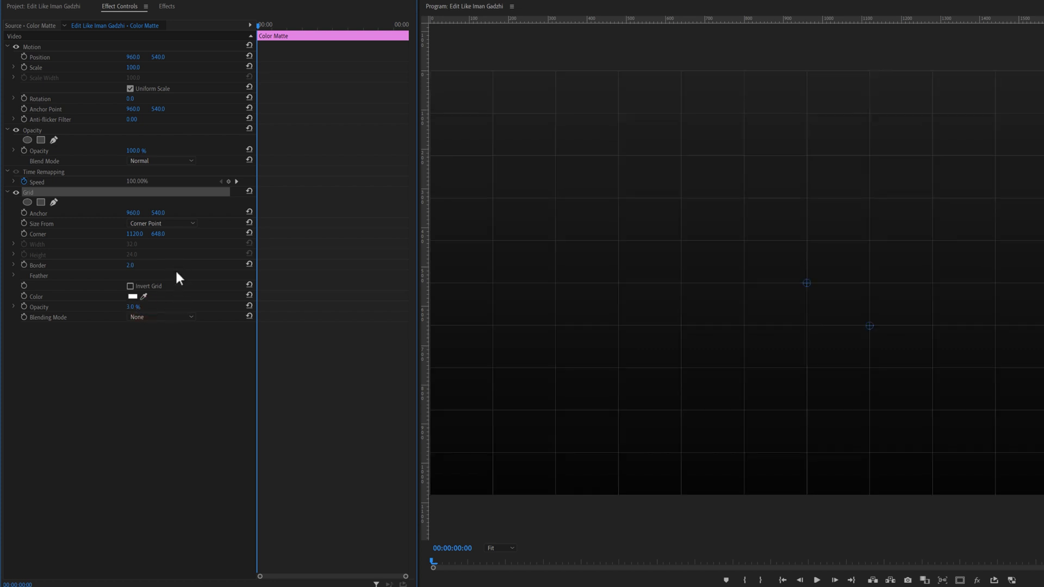
- Apply the Crop effect to the Color Matte clip
left_click(166, 7)
left_click(102, 20)
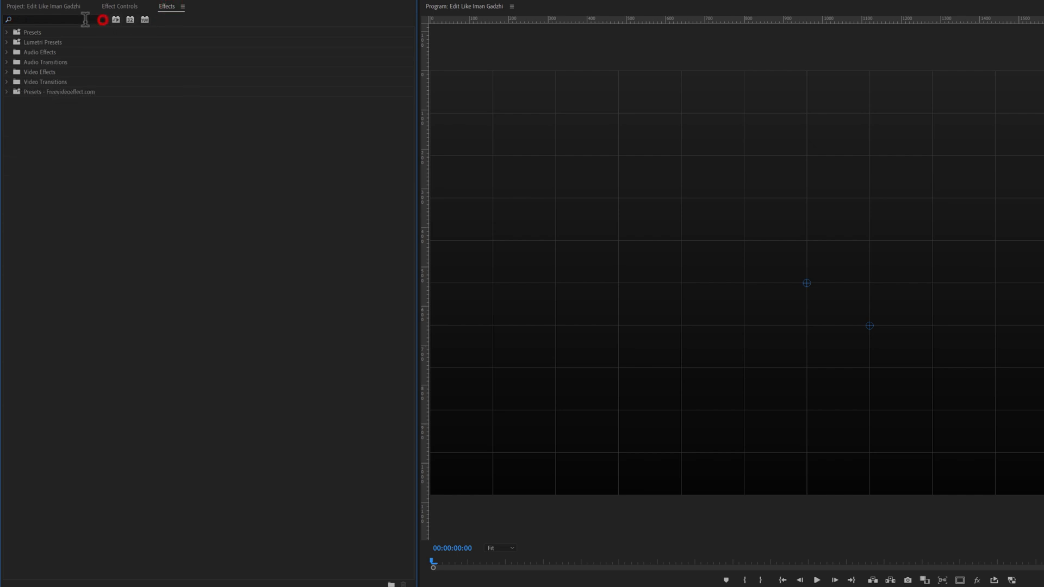
left_click(86, 19)
type("crop")
key("Return")
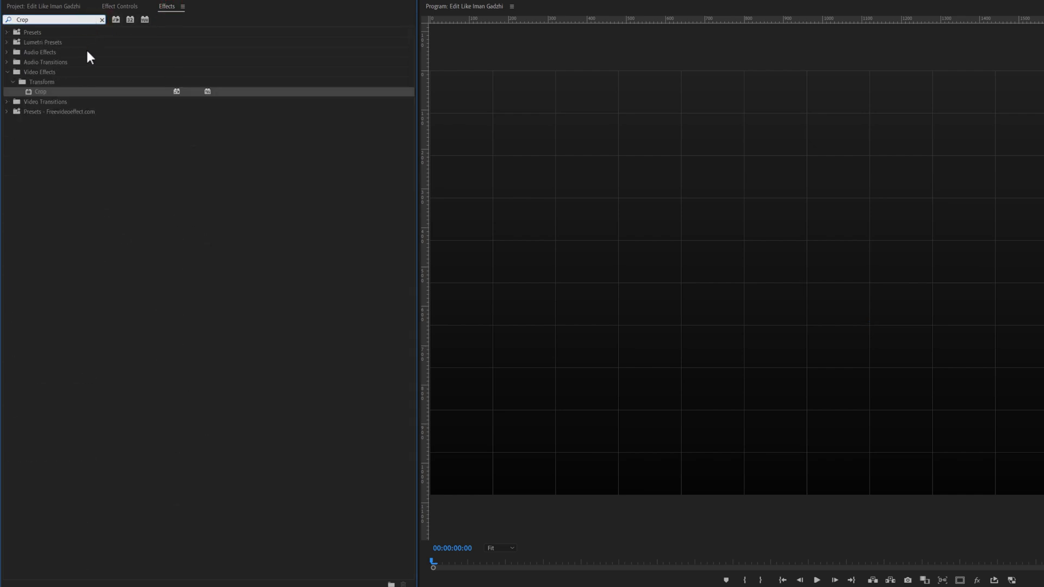
left_click_drag(56, 92, 202, 560)
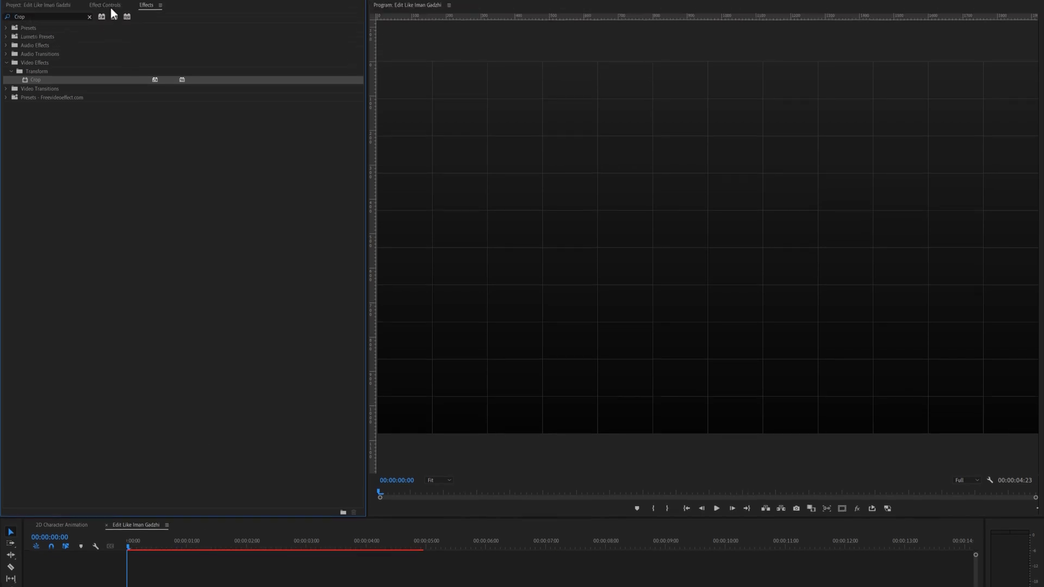
- Set the crop edge value to 8% and Edge Feather to 16
left_click(109, 7)
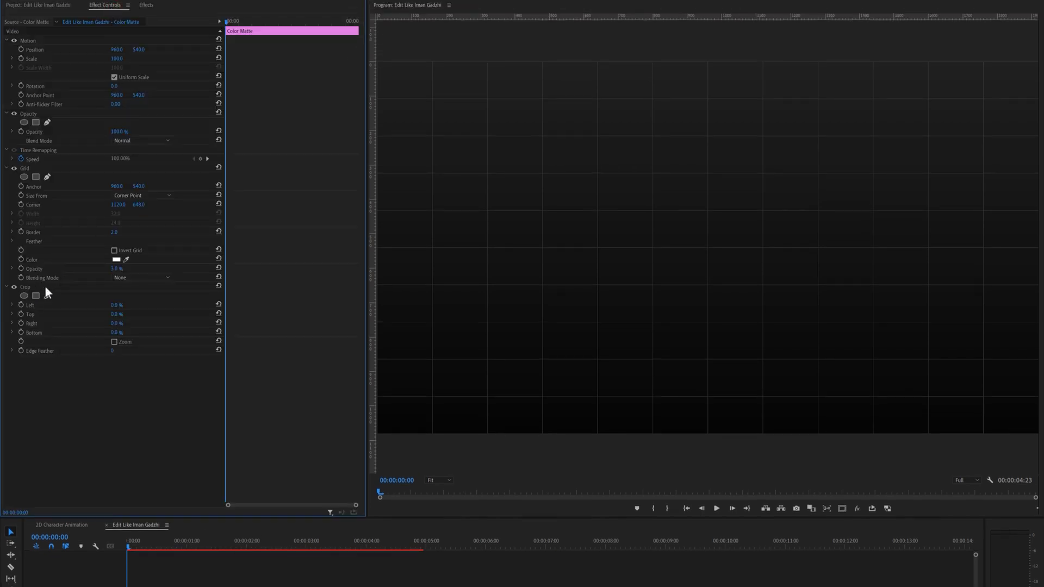
left_click(121, 304)
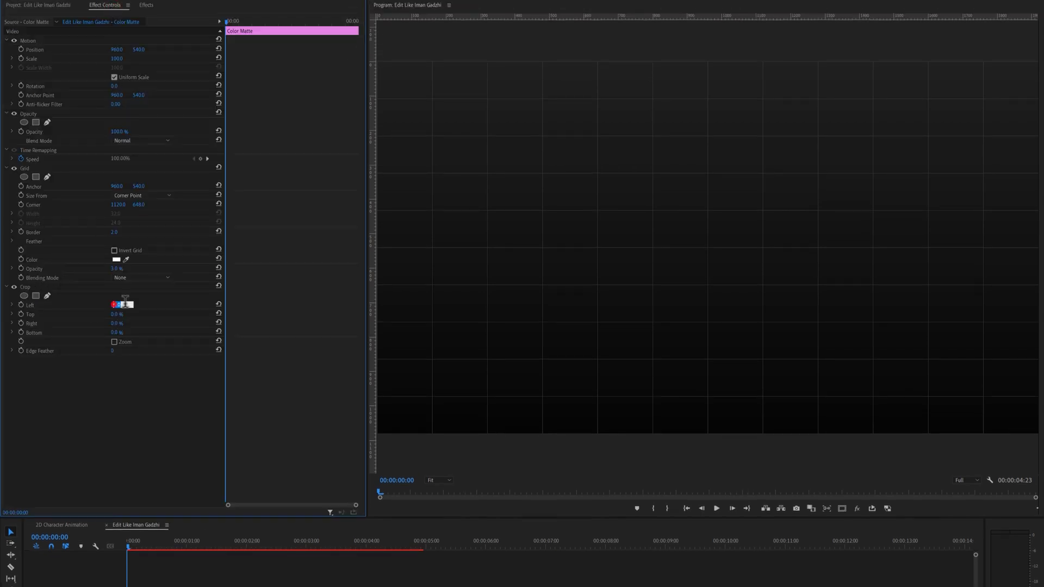
left_click(121, 332)
type("8")
key("Return")
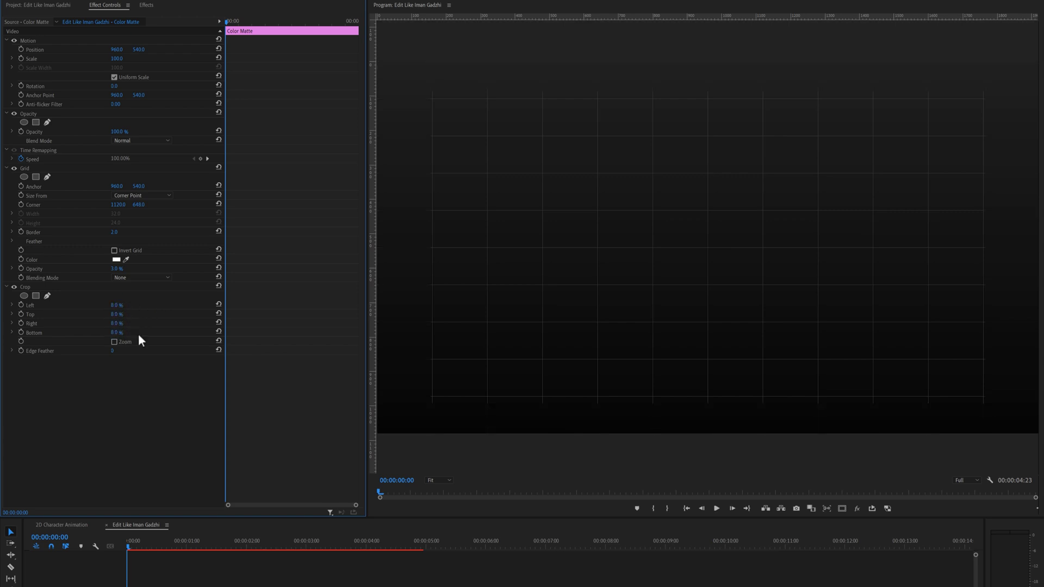
left_click_drag(114, 350, 123, 350)
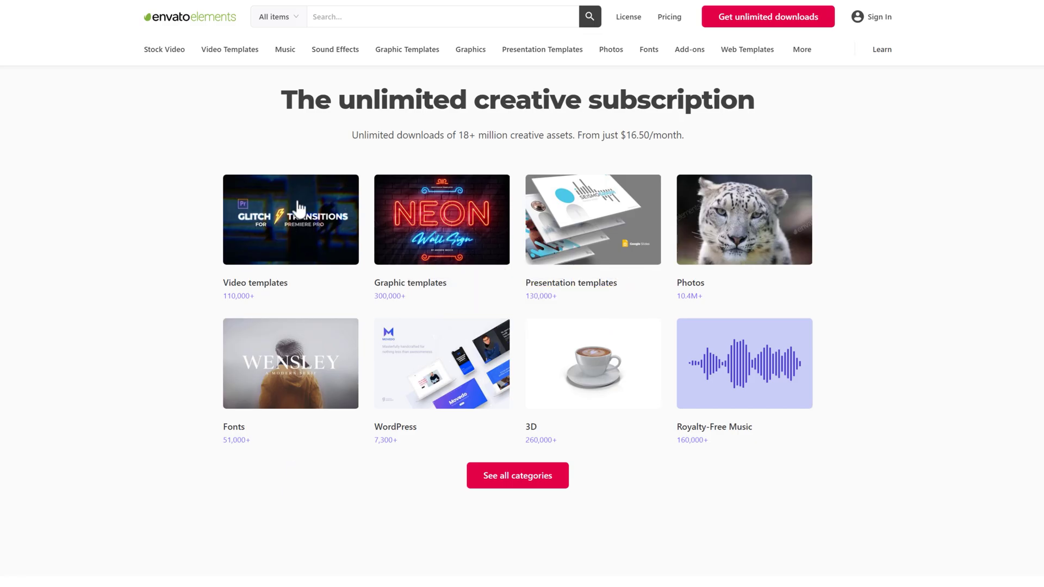
- Search Envato Elements Graphics for 'Office 2D' and scroll through the results
left_click(296, 22)
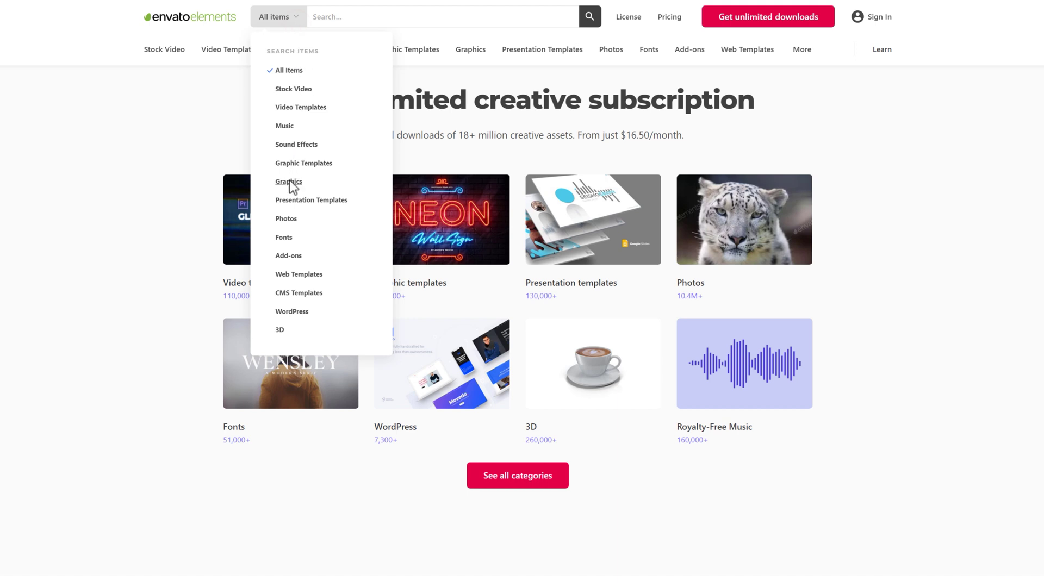
left_click(299, 183)
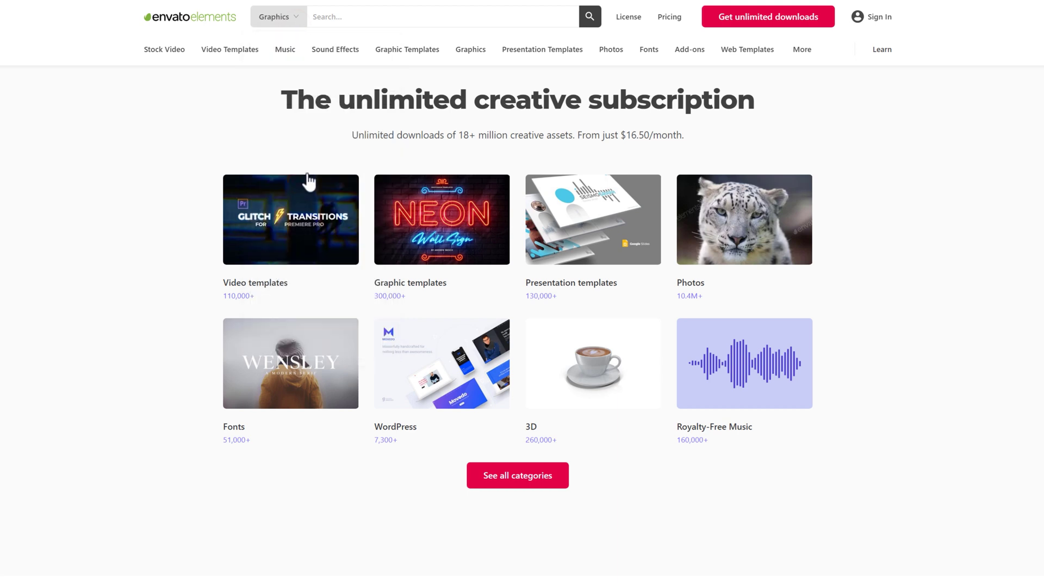
left_click(361, 14)
type("Office 2D character")
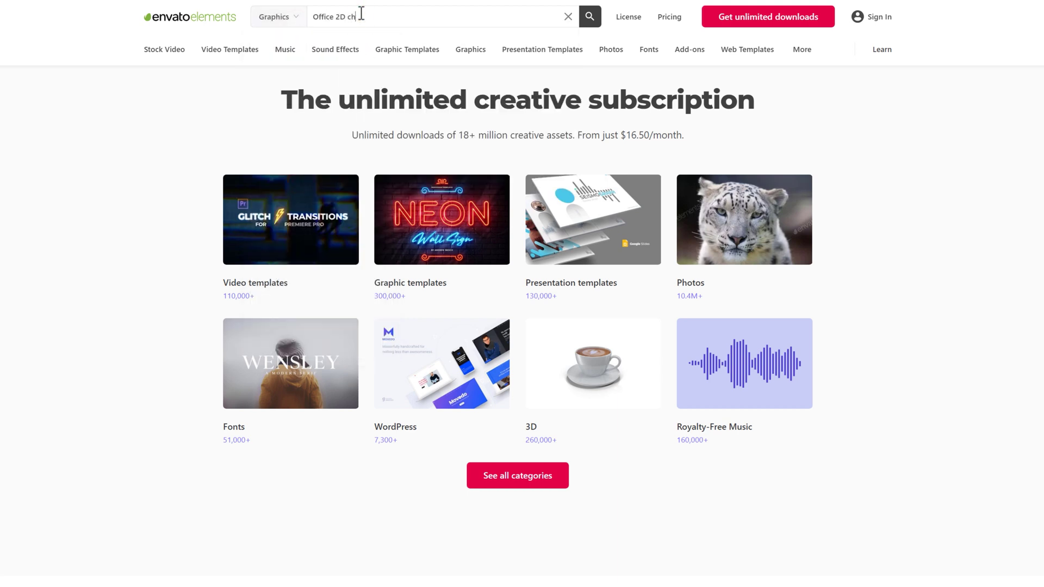
key("Return")
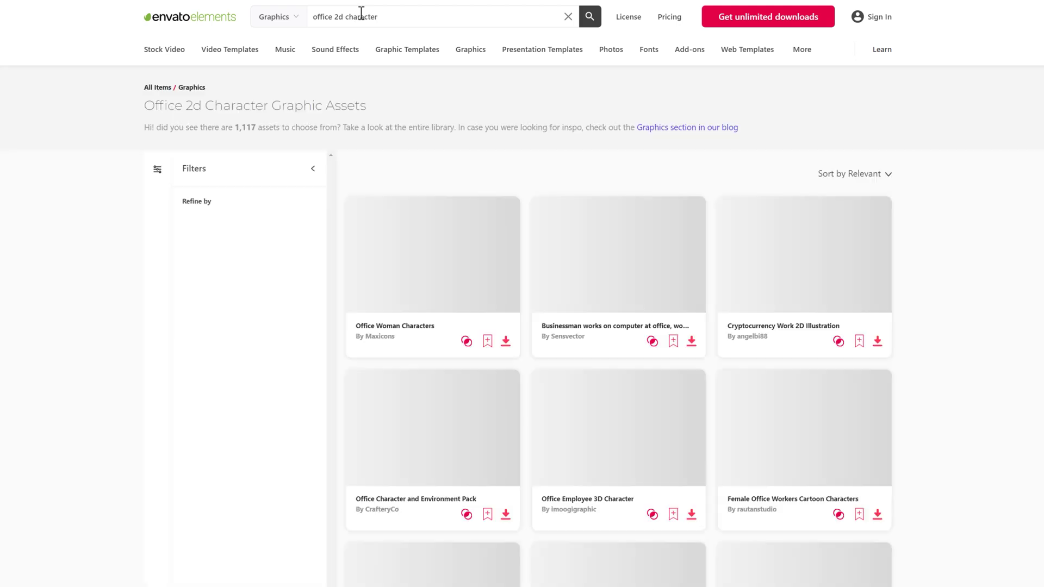
scroll(518, 326, "down", 9)
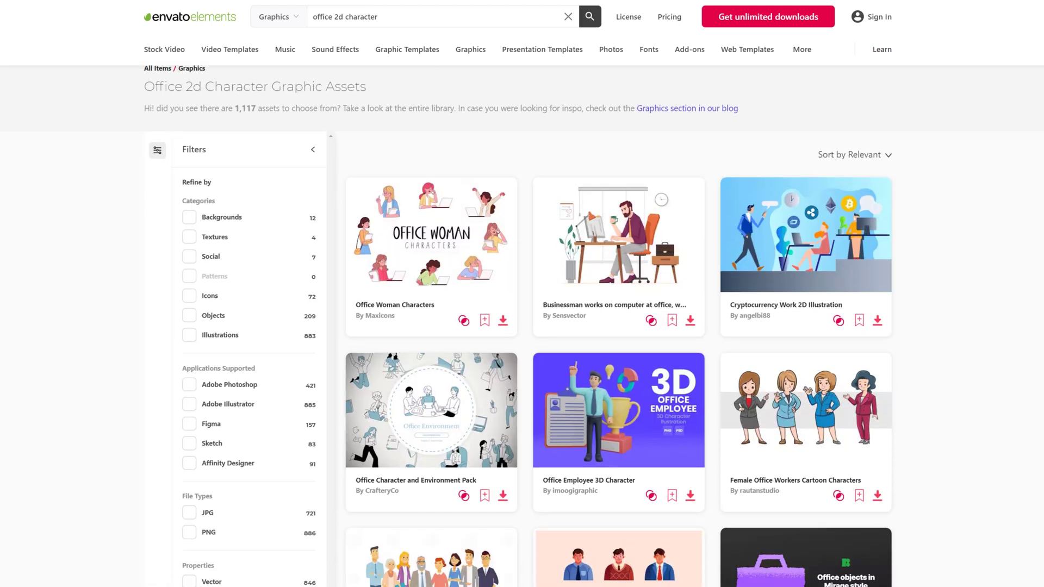
scroll(618, 327, "down", 3)
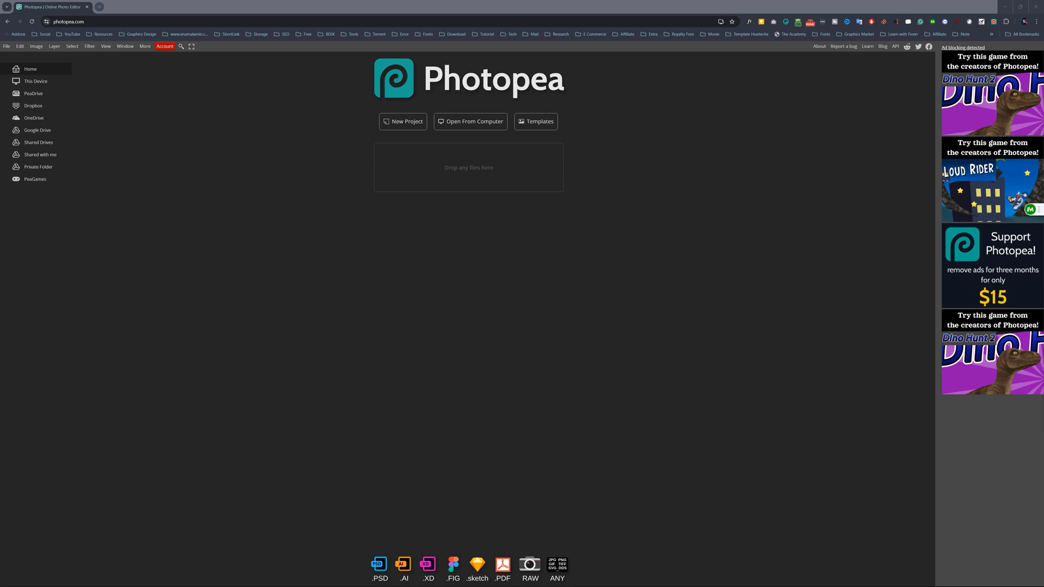
- Open the downloaded office illustration in Photopea and save it as '2D character.psd'
left_click_drag(292, 182, 444, 177)
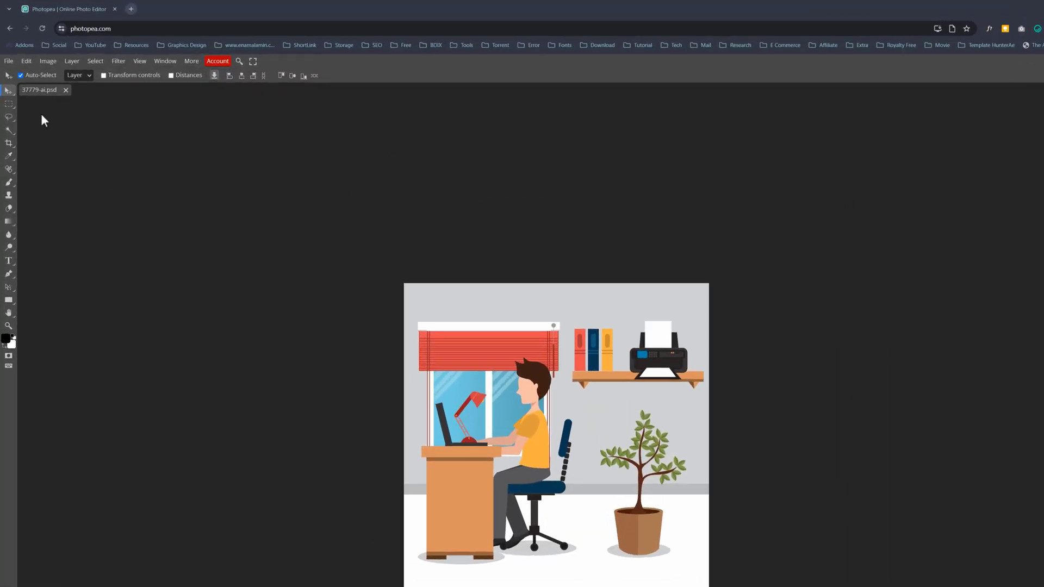
left_click(8, 61)
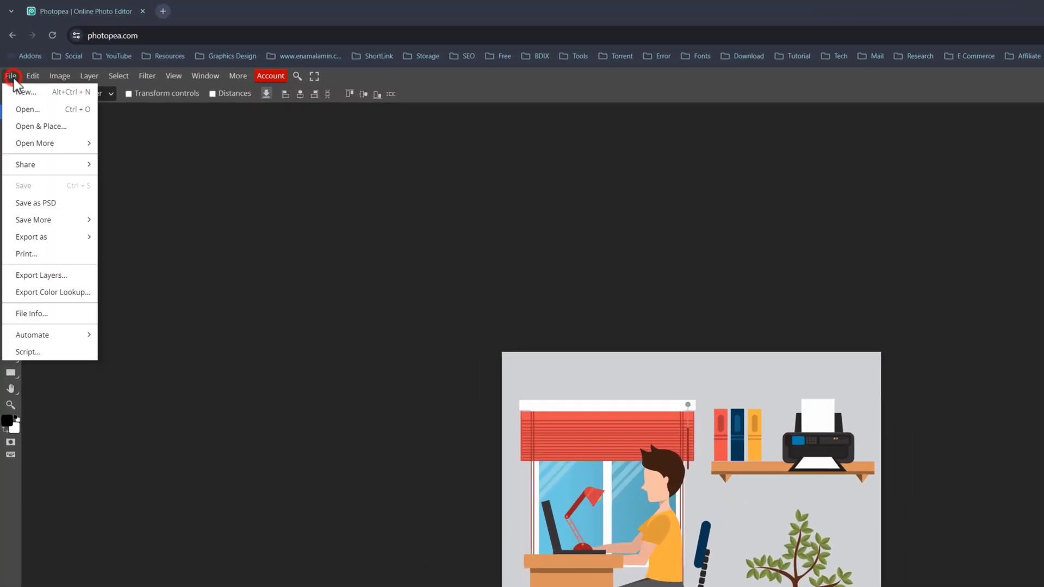
left_click(41, 204)
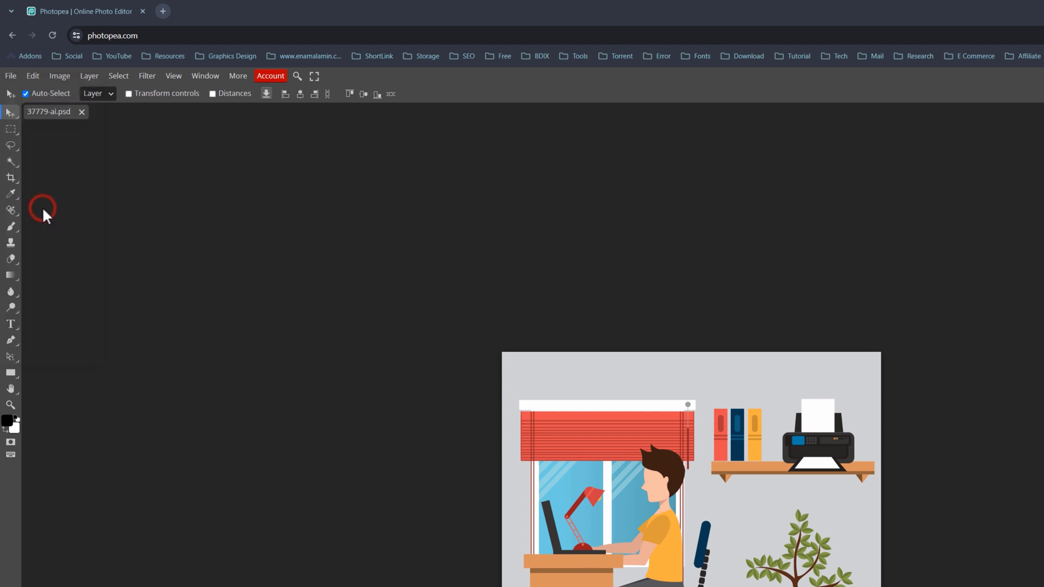
type("2D character")
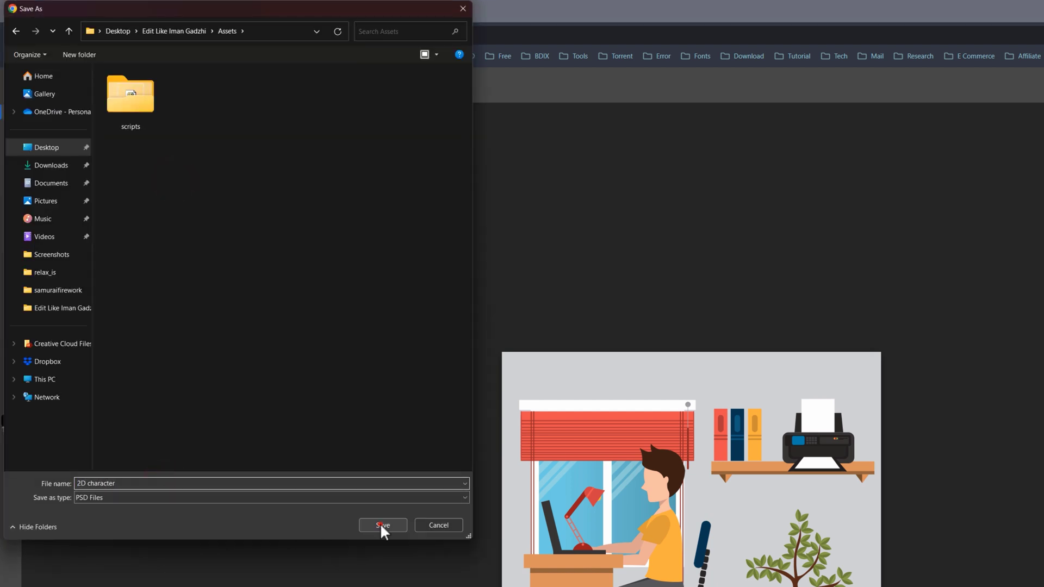
left_click(381, 526)
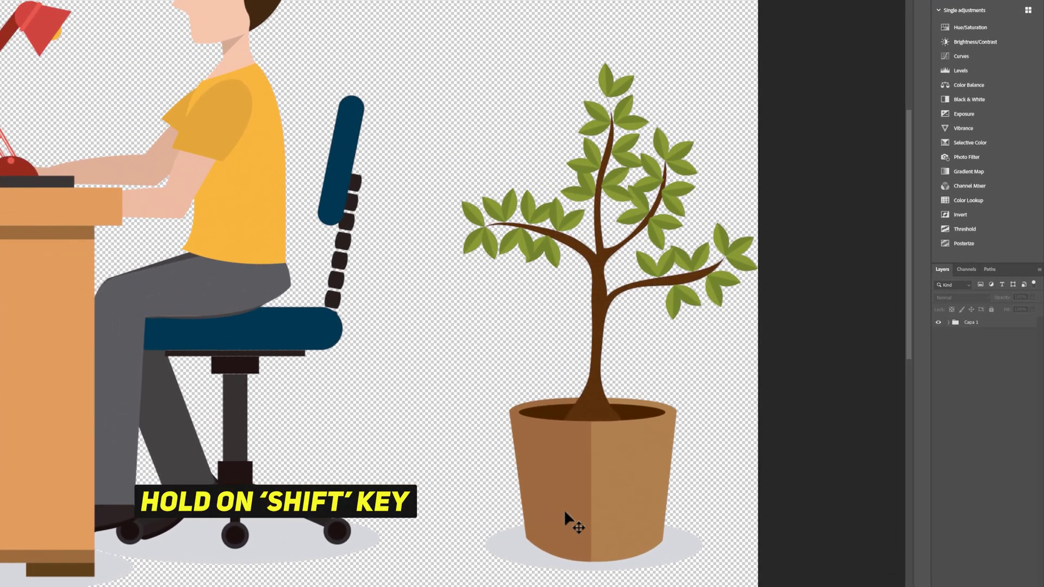
- Marquee-select the potted plant's layers and delete them
left_click_drag(697, 568, 500, 115)
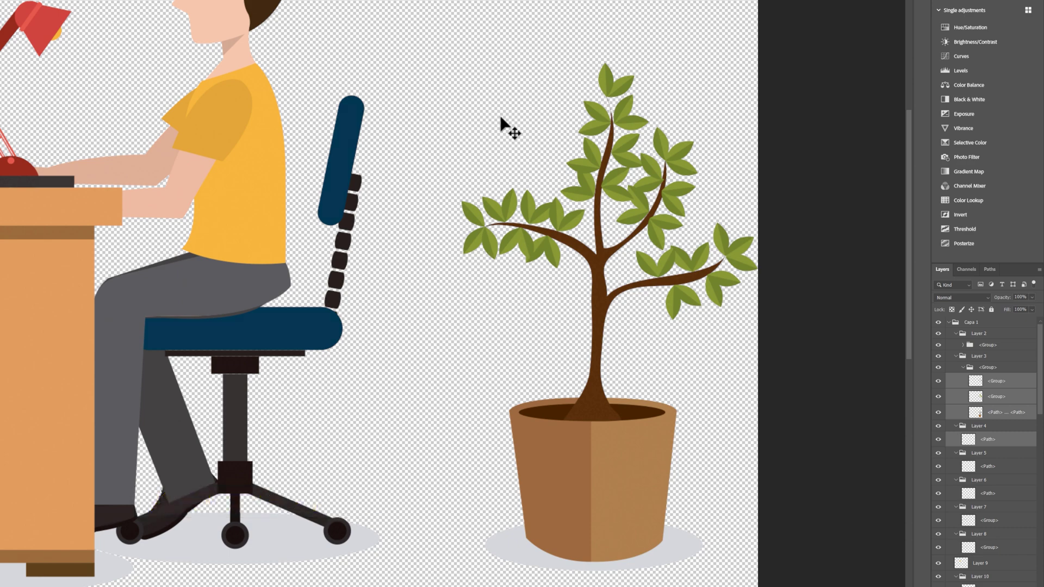
key("Delete")
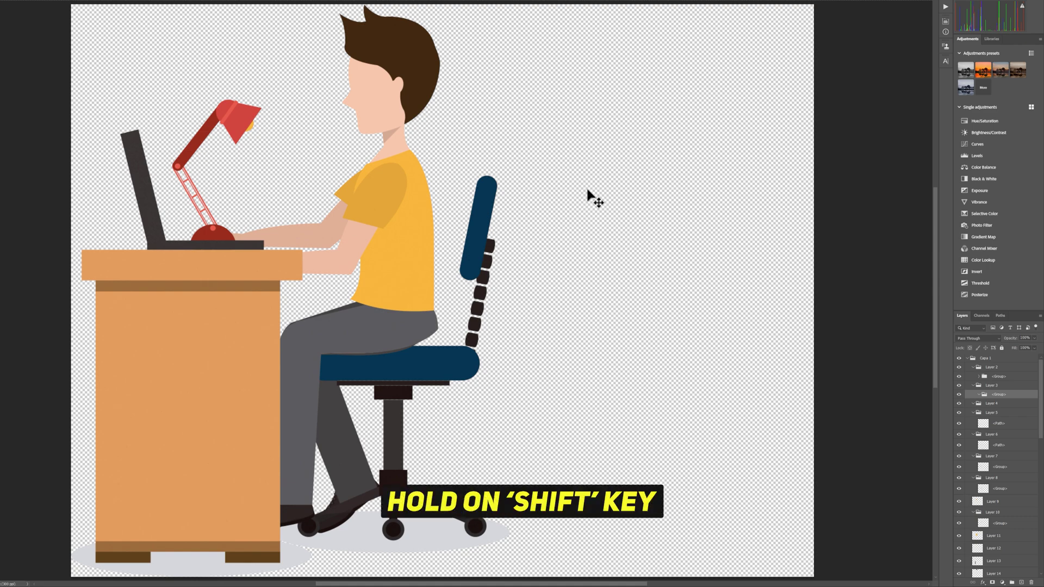
- Group the selected head layers, rename the group 'Head', and convert it to a smart object
left_click_drag(309, 11, 458, 119)
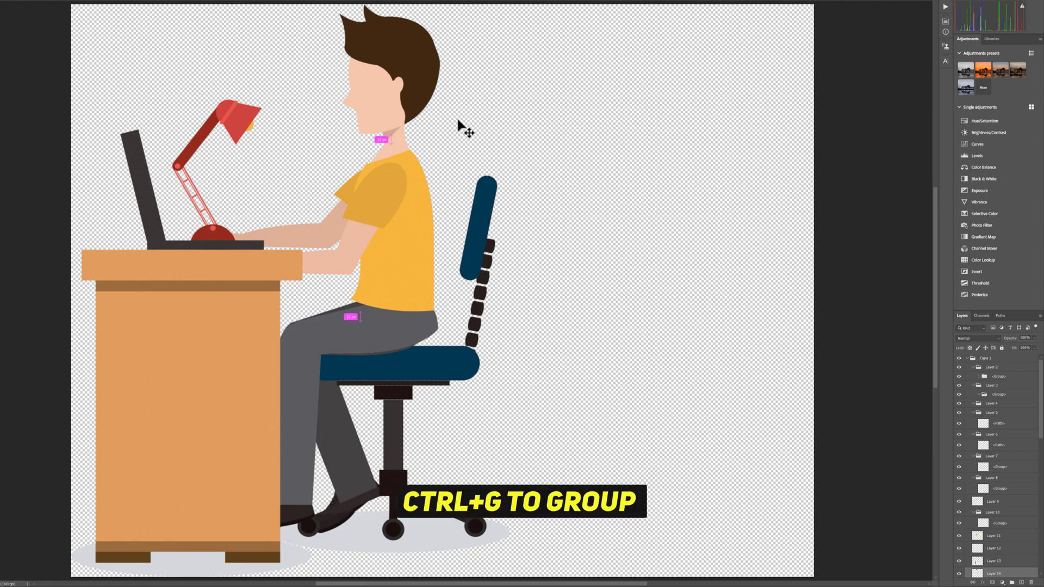
key("ctrl+g")
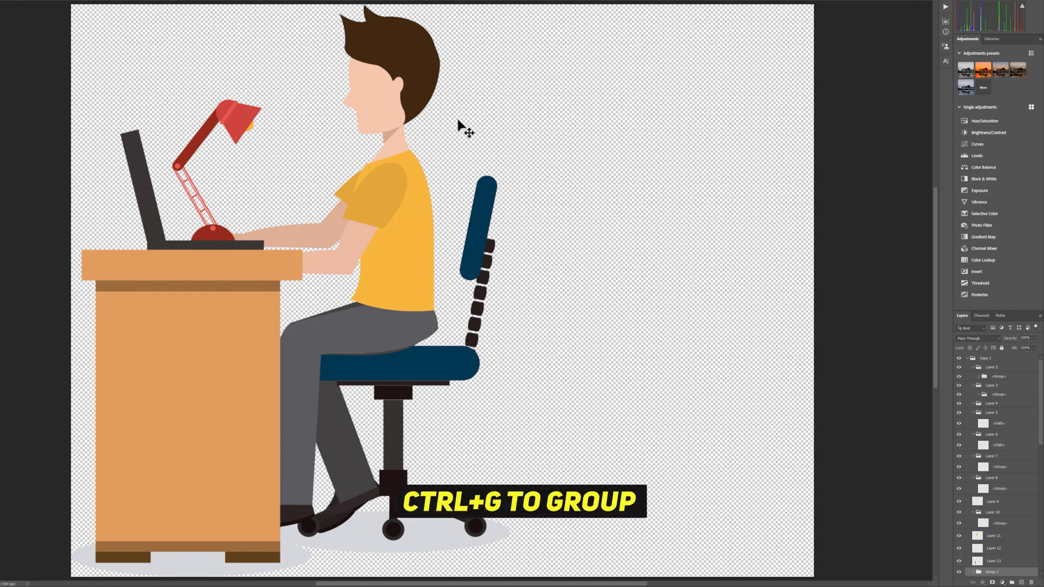
left_click(959, 572)
left_click(959, 573)
scroll(978, 543, "down", 1)
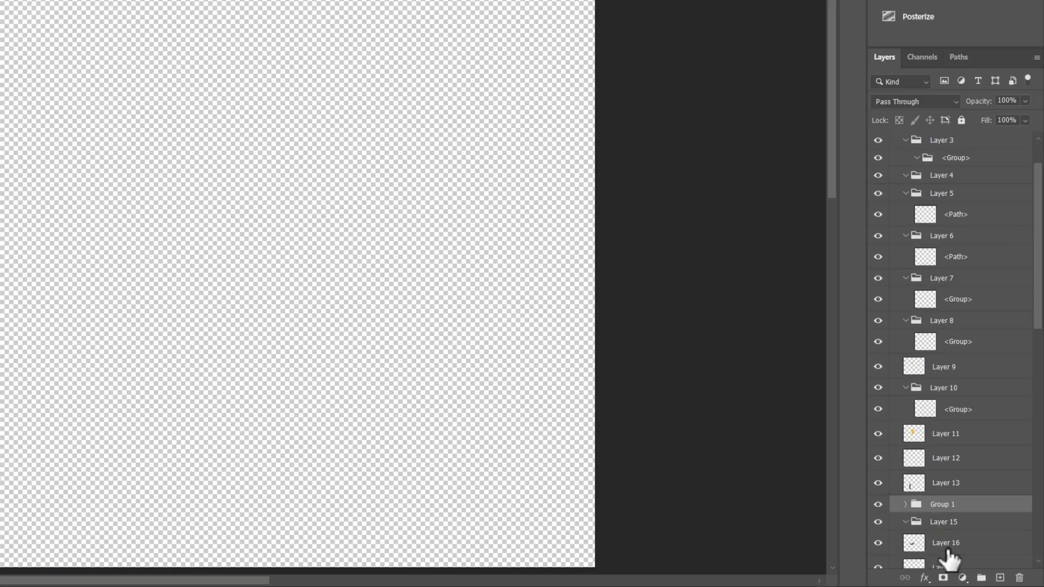
double_click(945, 505)
type("He")
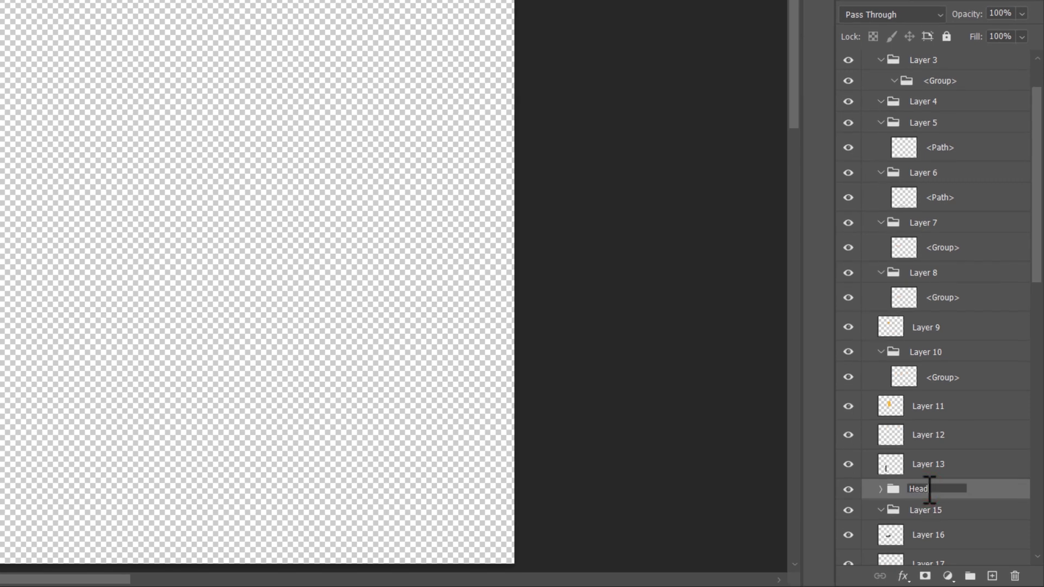
type("ad")
key("Return")
right_click(933, 489)
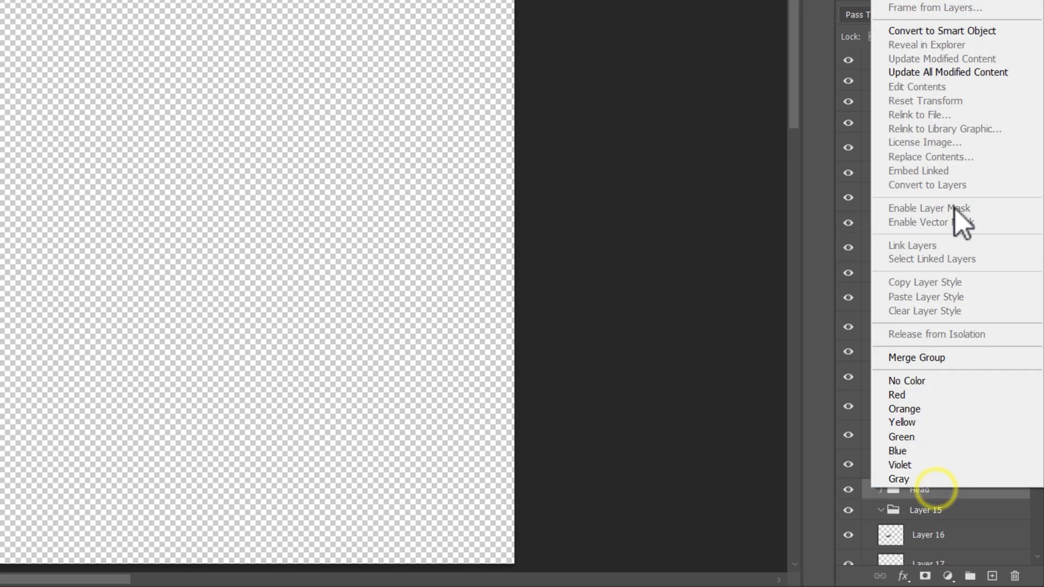
left_click(953, 33)
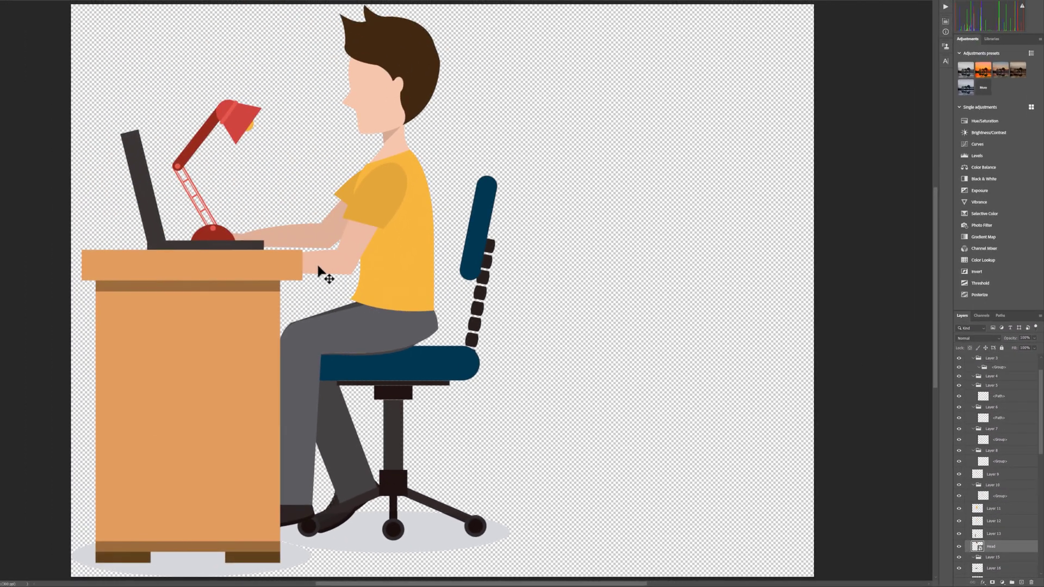
- Identify the forearm and lamp shade layers by toggling their visibility
left_click(319, 267)
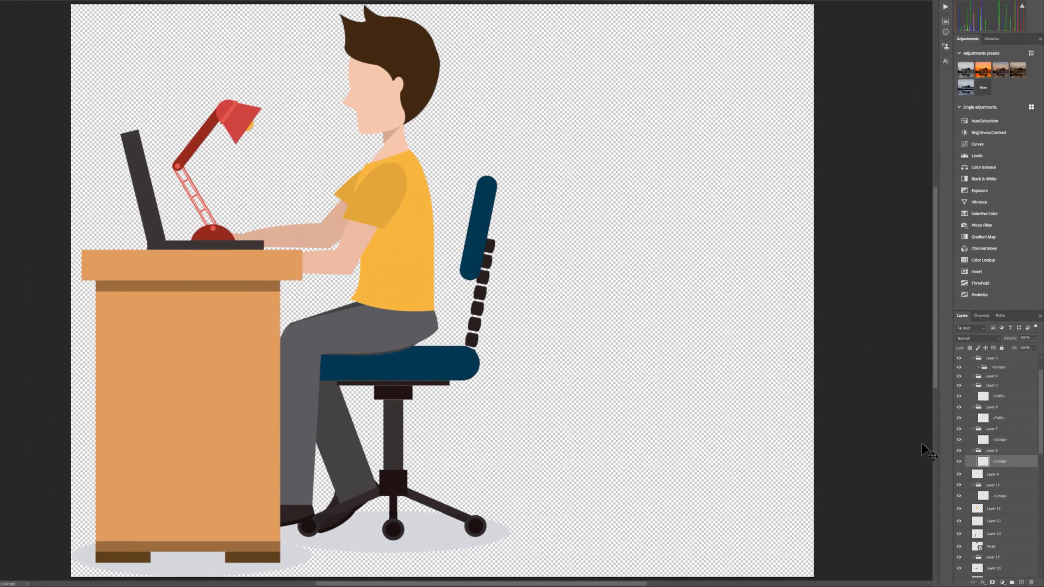
left_click(959, 461)
left_click(959, 461)
left_click(236, 116)
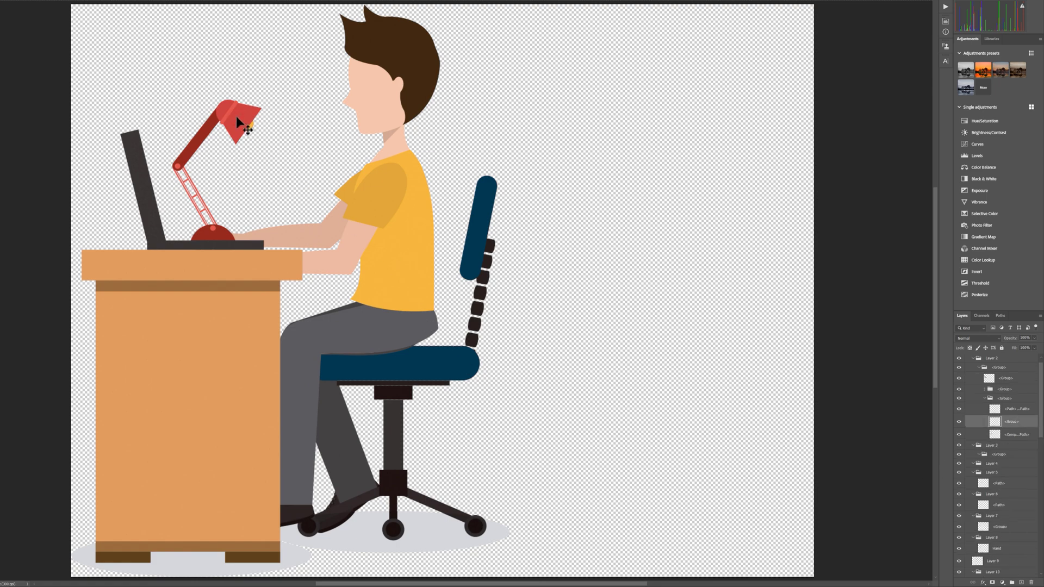
left_click(959, 424)
left_click(959, 424)
scroll(1010, 430, "down", 5)
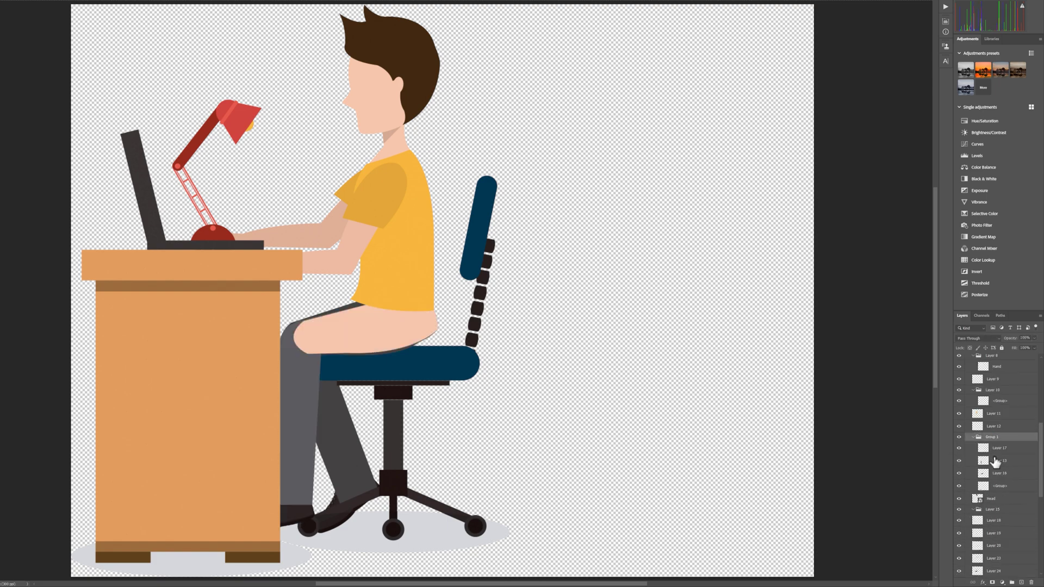
- Rename the hand group to '2nd Hand' and save the document as '2D Character'
left_click(1004, 449)
scroll(1005, 455, "up", 3)
double_click(994, 405)
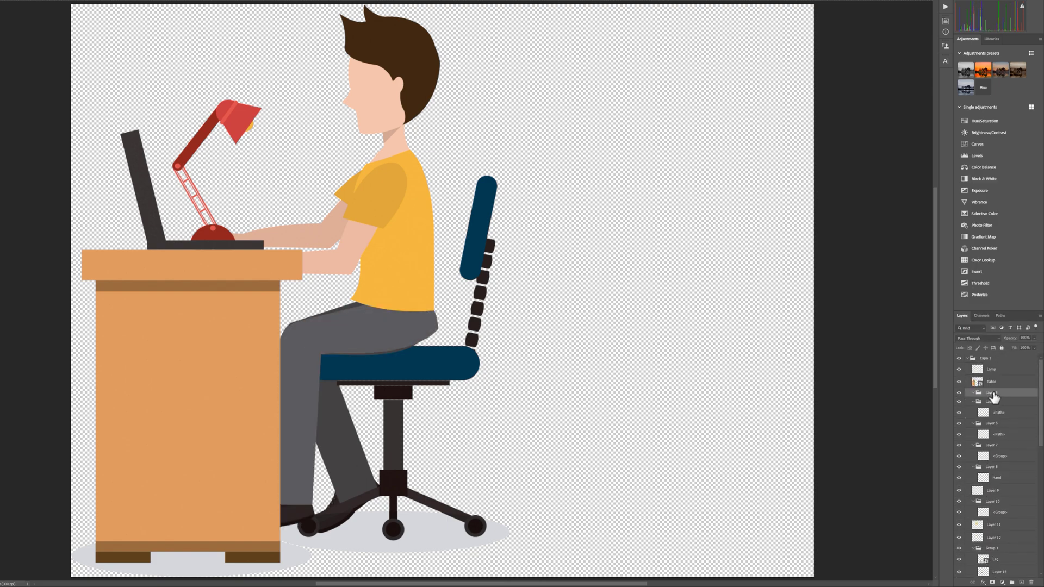
type("2nd Hand")
key("Return")
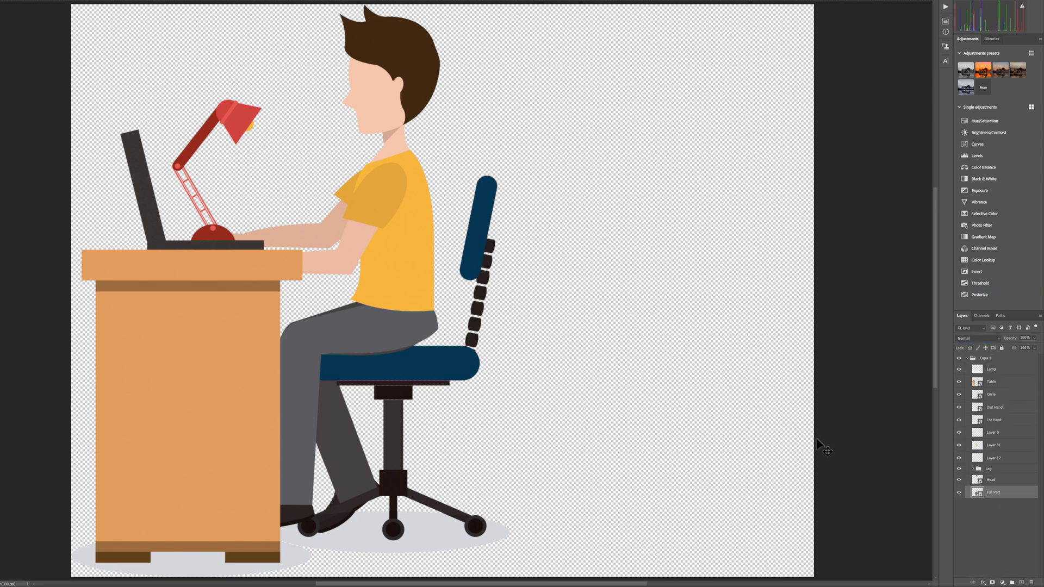
key("ctrl+shift+s")
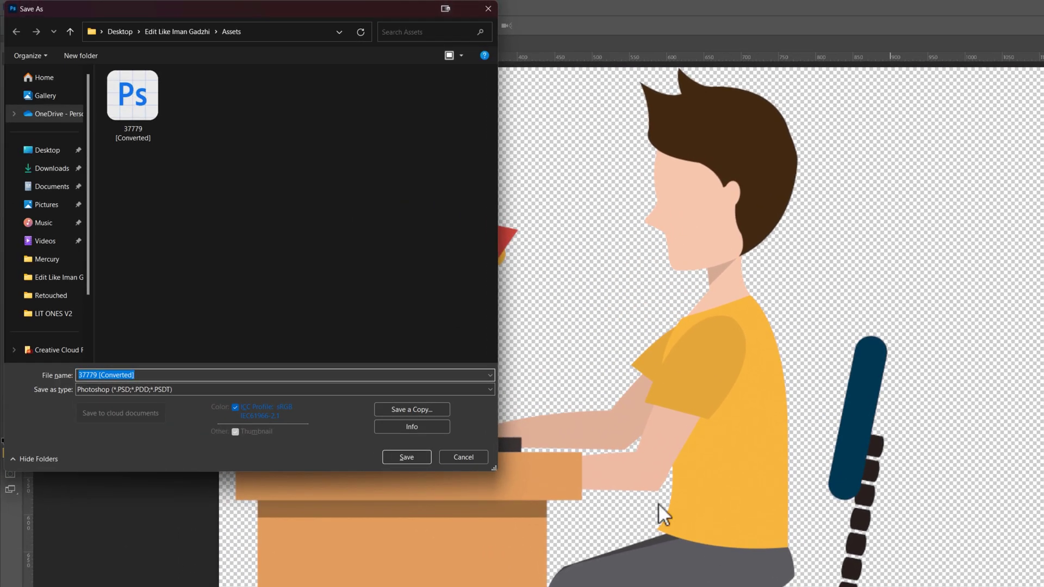
type("2D")
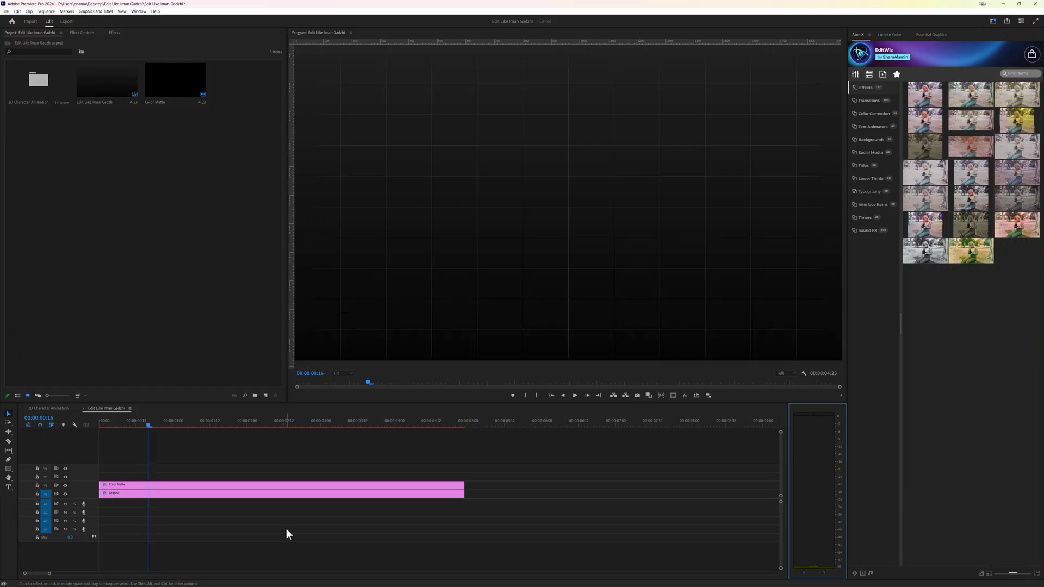
- Nest the Color Matte and Graphic clips into a sequence named Background
left_click(284, 493)
right_click(285, 494)
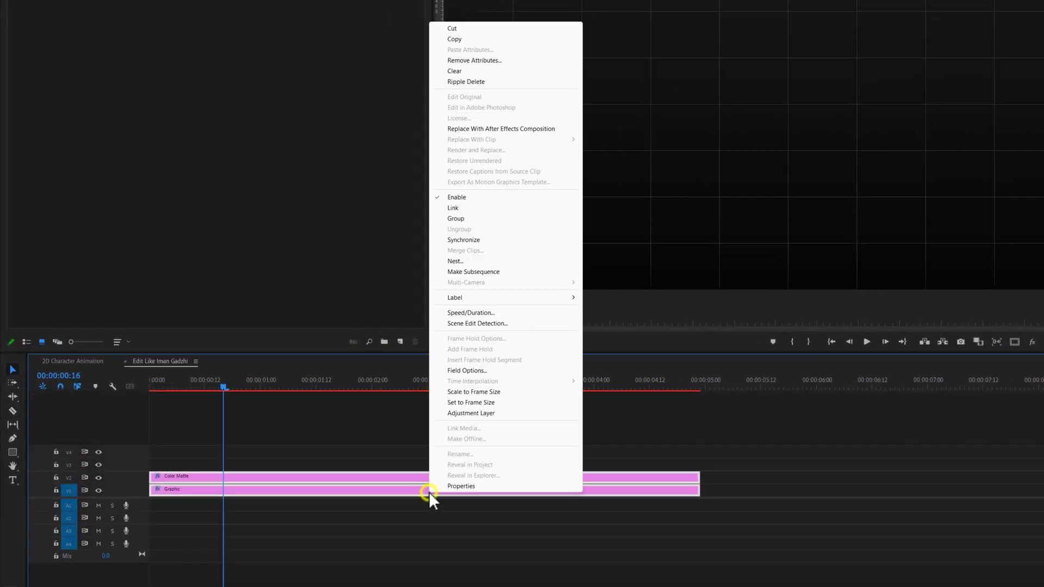
left_click(478, 261)
type("Background")
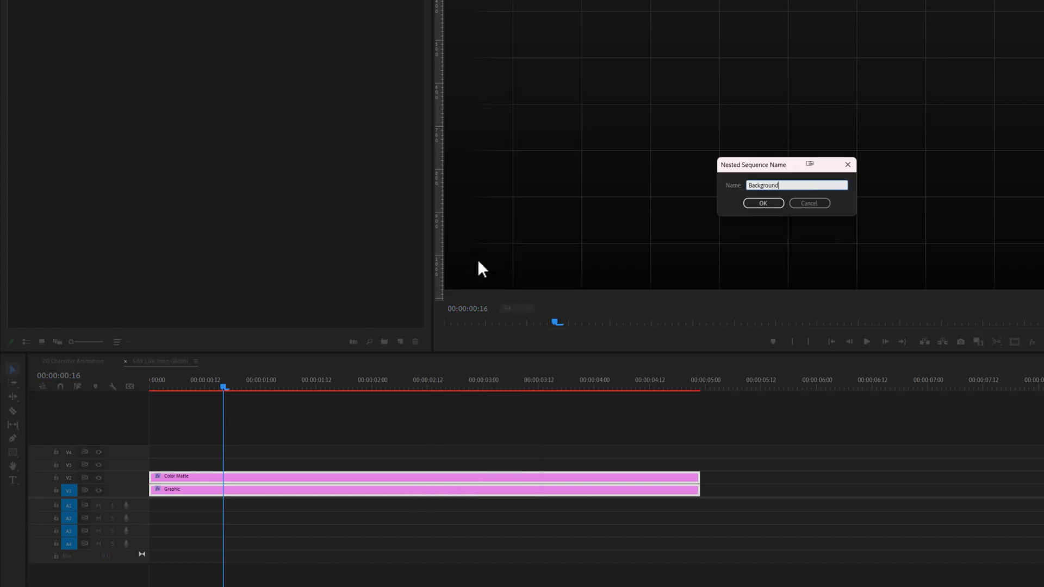
key("Return")
- Import 2D Character.psd as a layered sequence
left_click(279, 180)
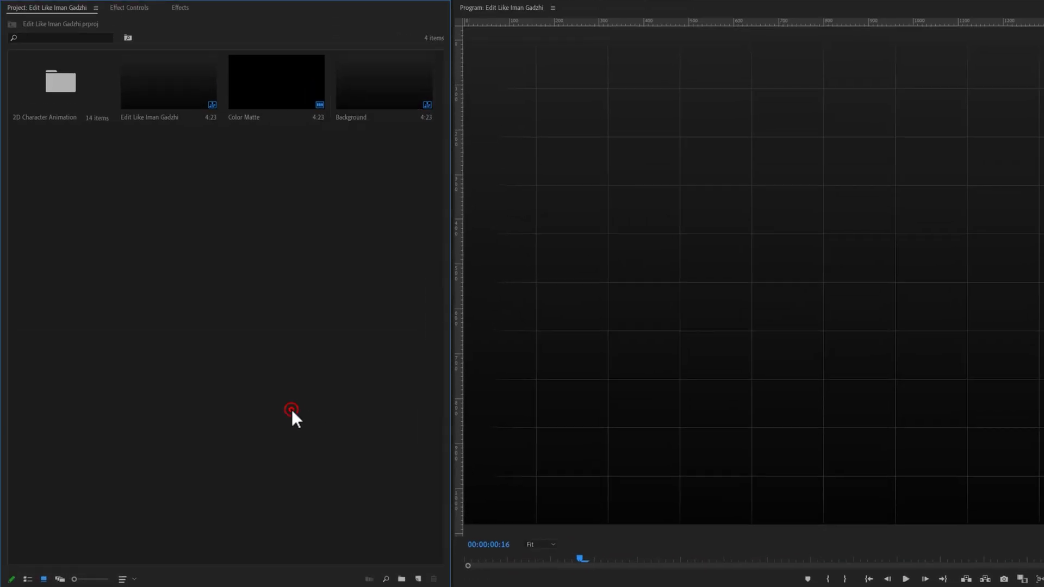
double_click(292, 412)
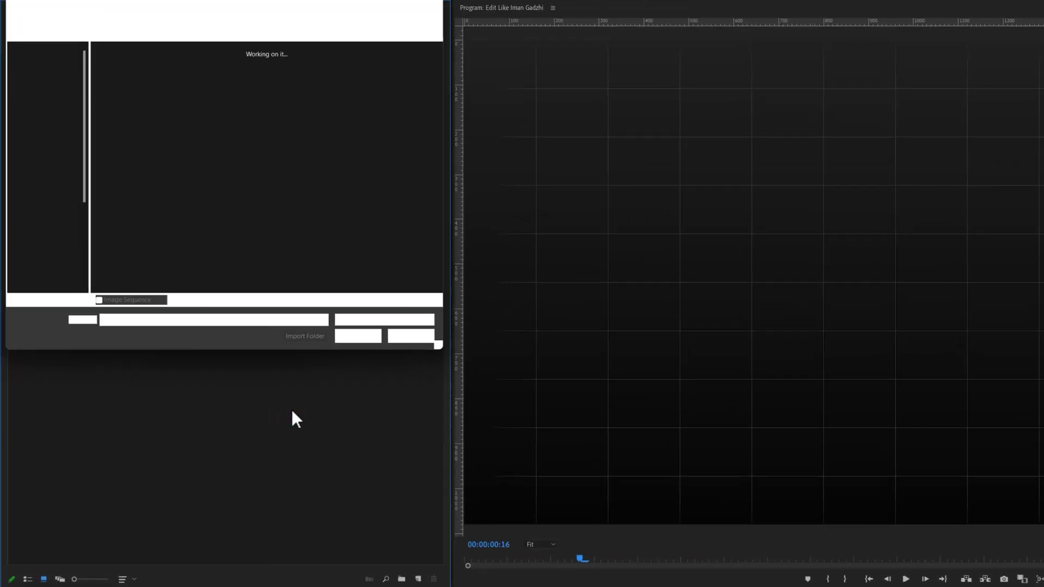
left_click(135, 99)
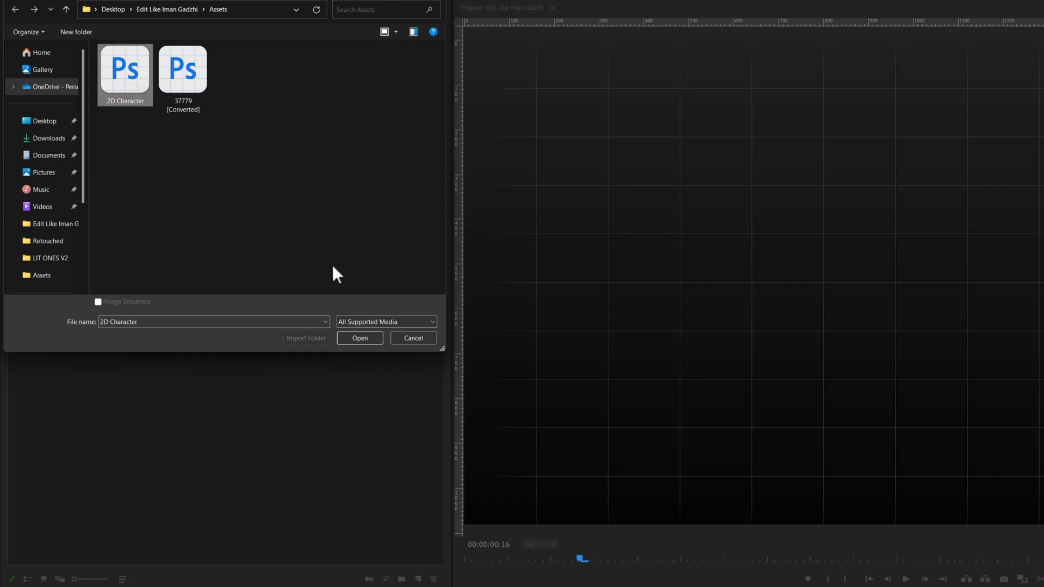
left_click(361, 337)
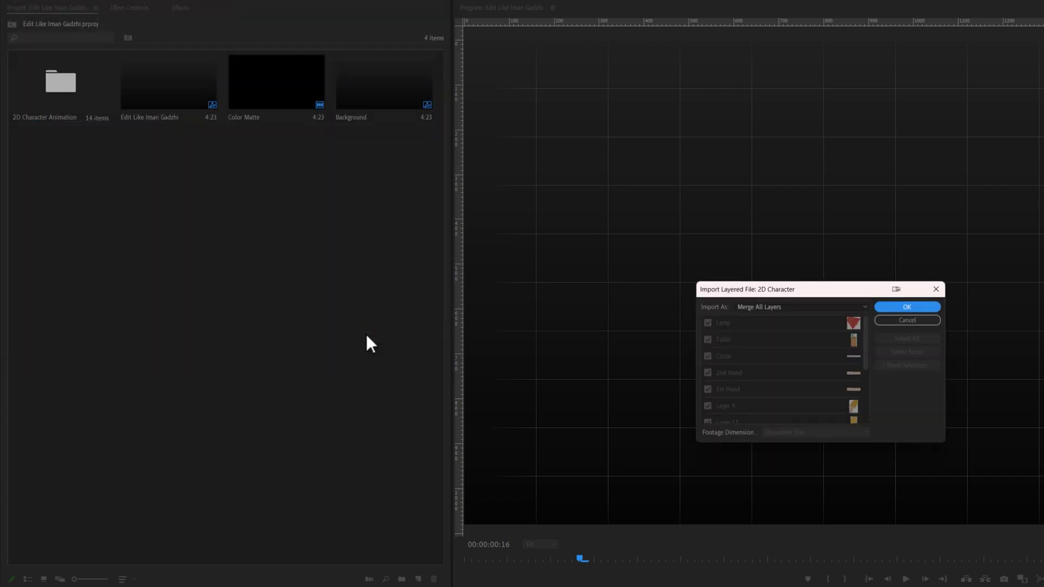
left_click(855, 308)
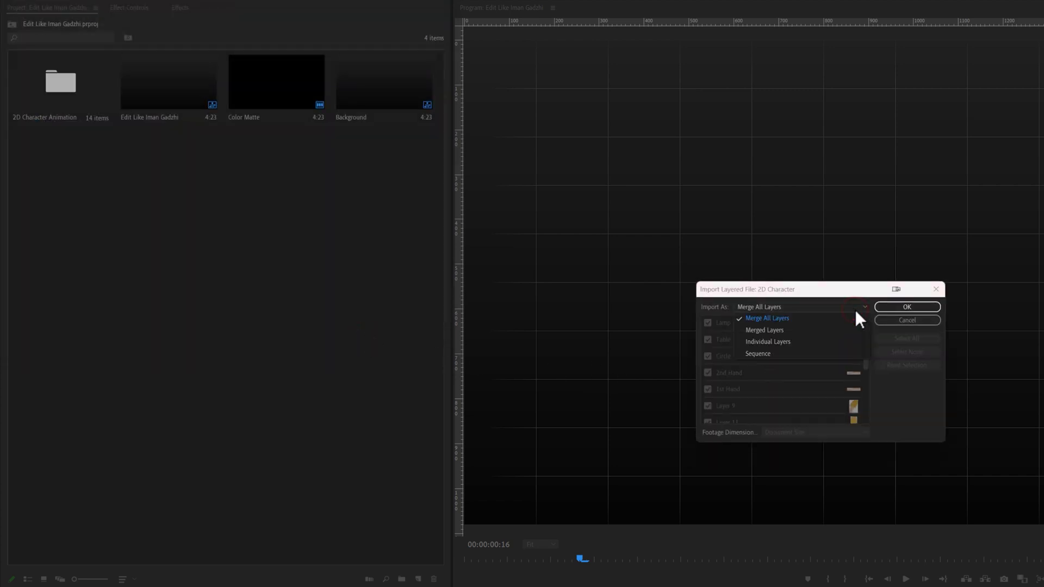
left_click(774, 357)
left_click(918, 308)
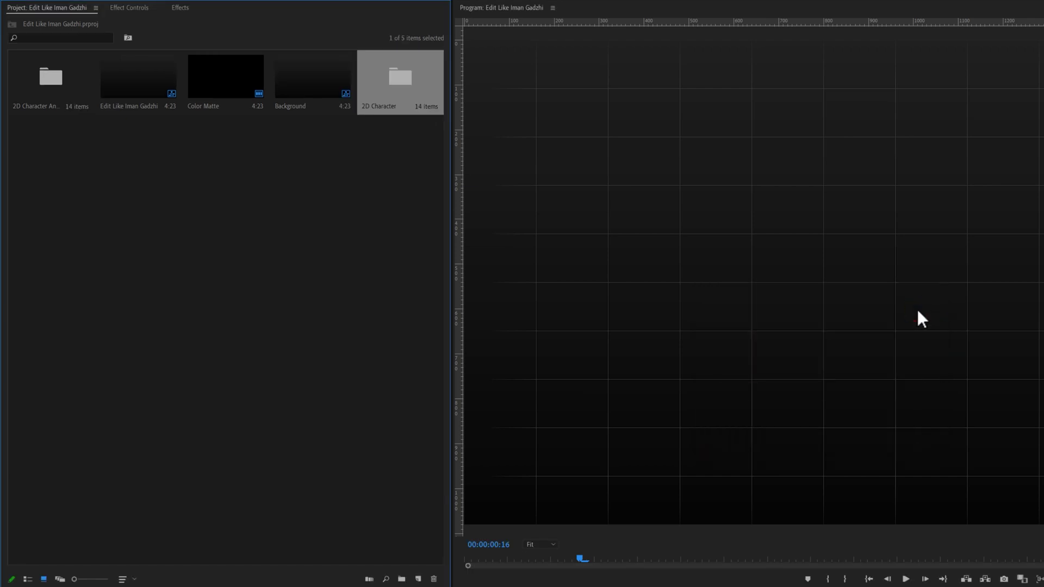
- Place the 2D Character sequence on V2 above Background and lower it to Position 960, 631
double_click(425, 99)
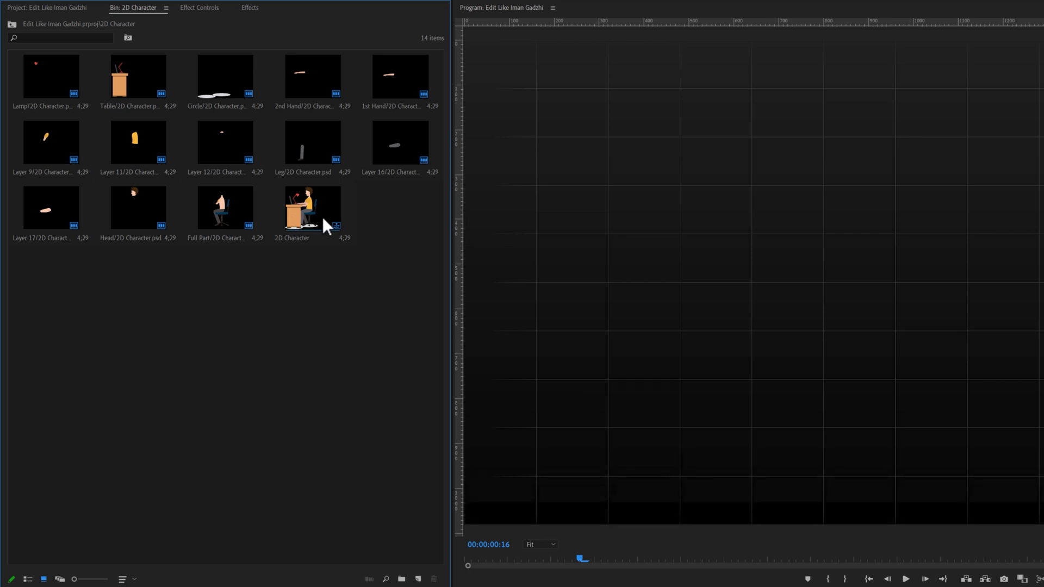
left_click_drag(322, 217, 117, 568)
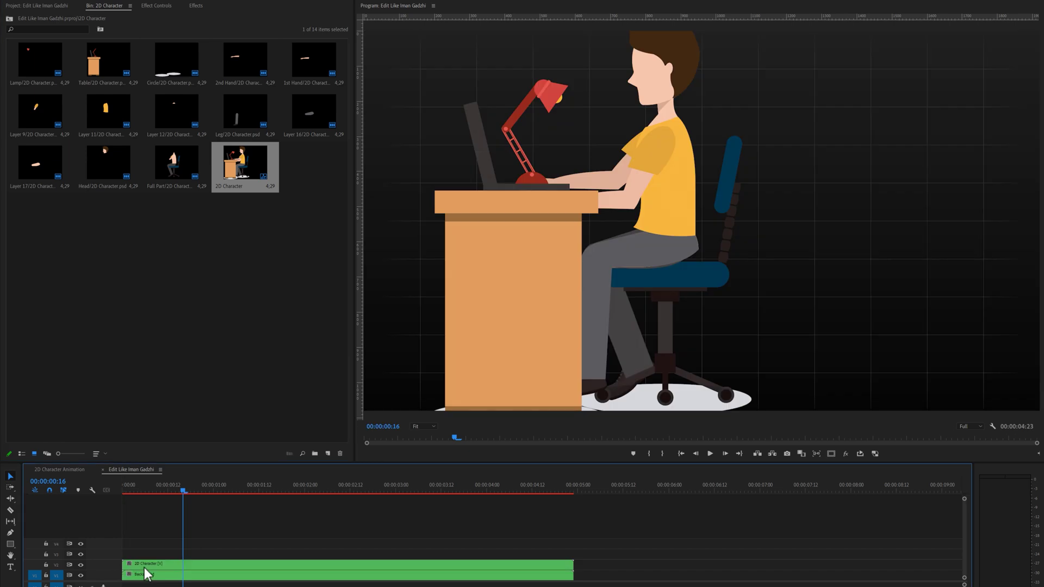
left_click(156, 565)
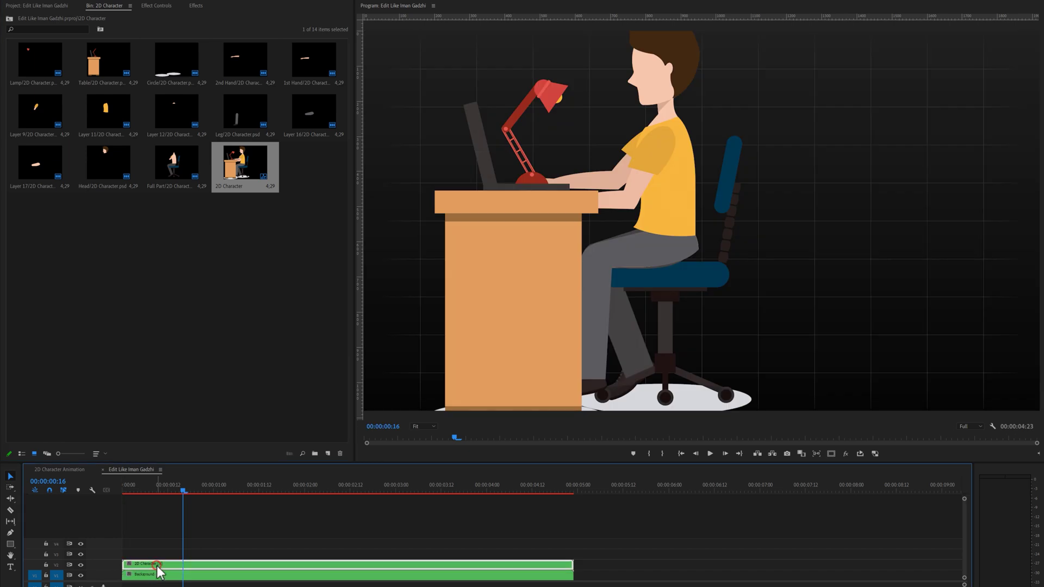
left_click(157, 4)
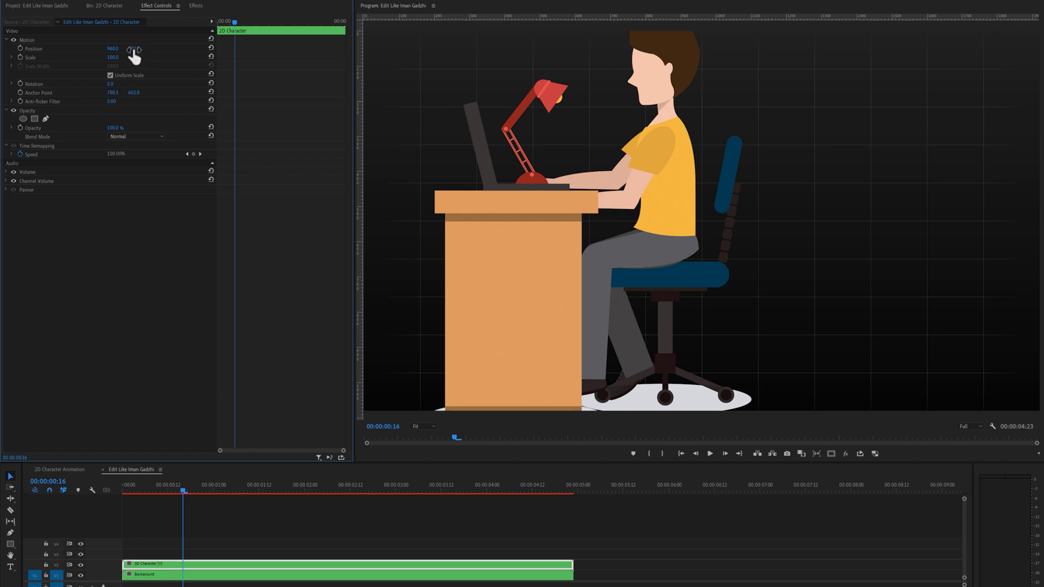
left_click_drag(134, 49, 155, 48)
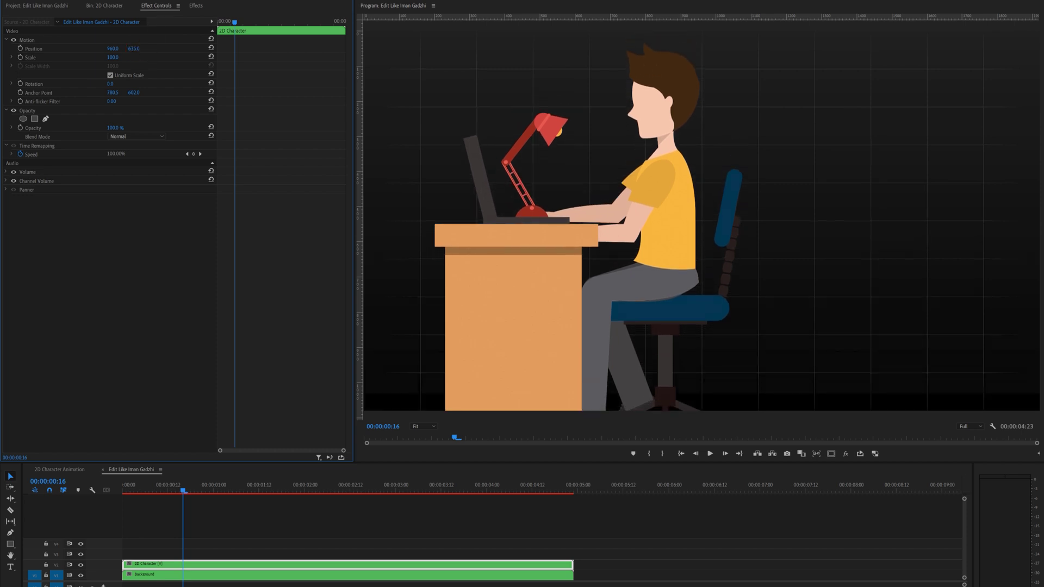
left_click(197, 7)
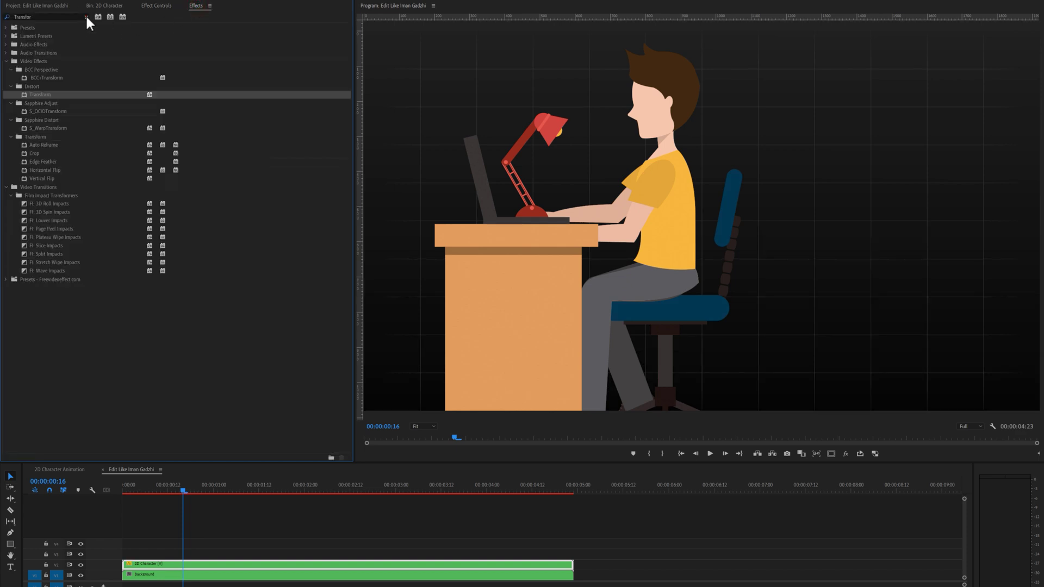
- Apply Horizontal Flip to the 2D Character clip and lower its Position X to shift it left
left_click(86, 17)
left_click(73, 17)
type("Flip")
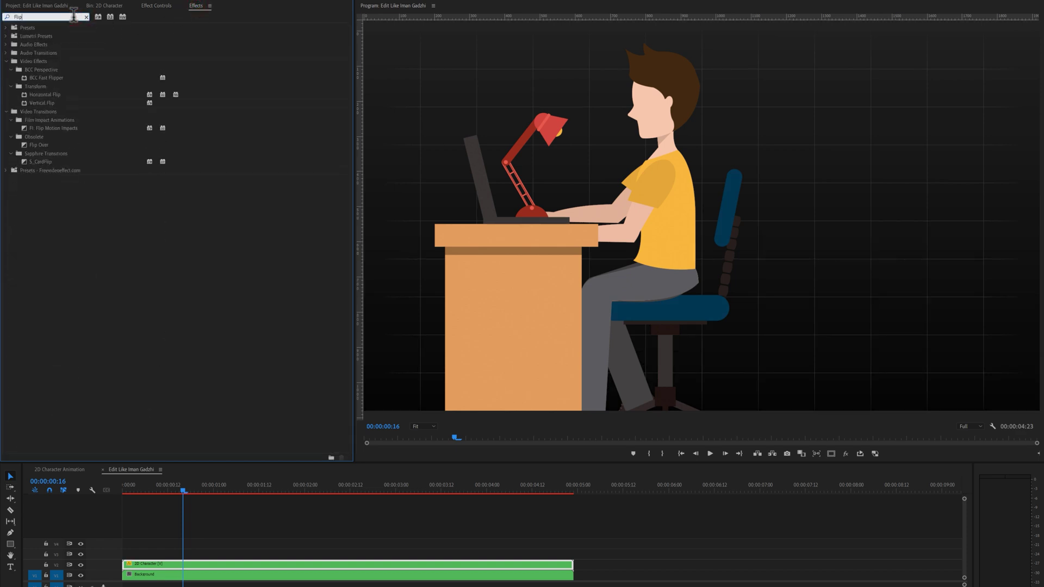
left_click_drag(68, 94, 186, 565)
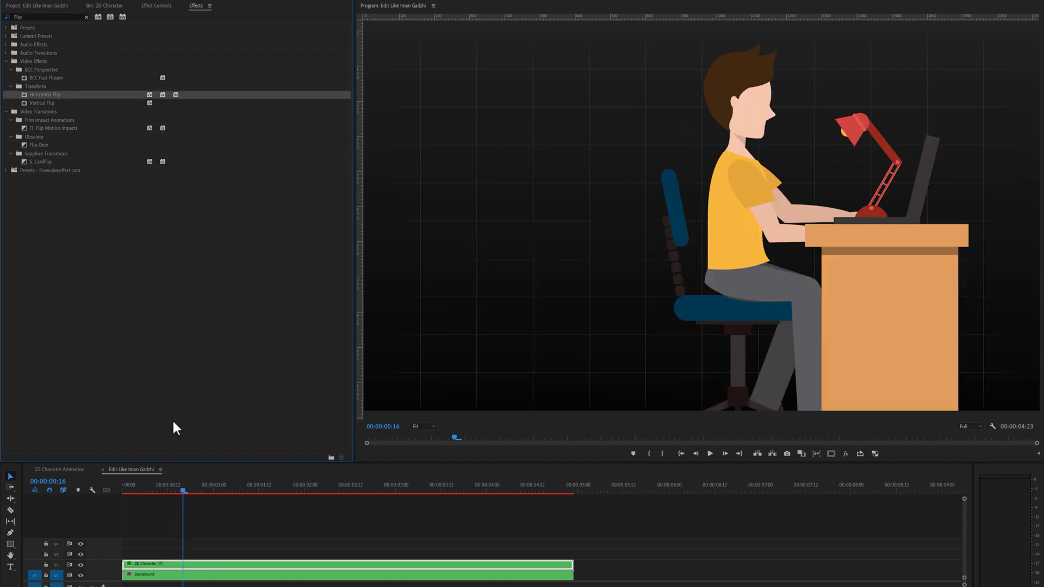
left_click(155, 6)
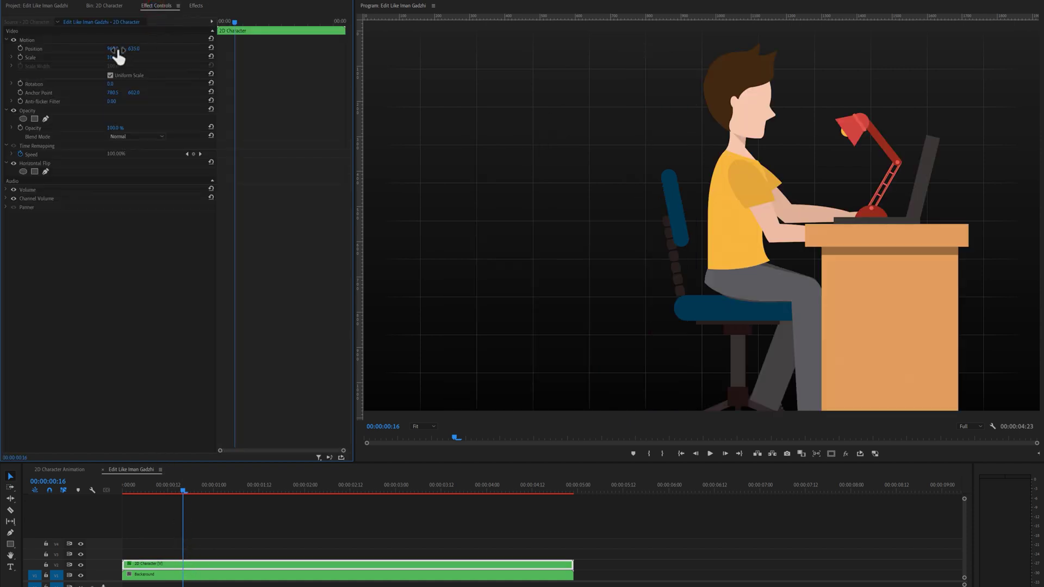
left_click_drag(112, 48, 170, 34)
left_click(196, 6)
- Apply a grey Tint to the 2D Character clip, then open its nested sequence showing all layer tracks
left_click(86, 17)
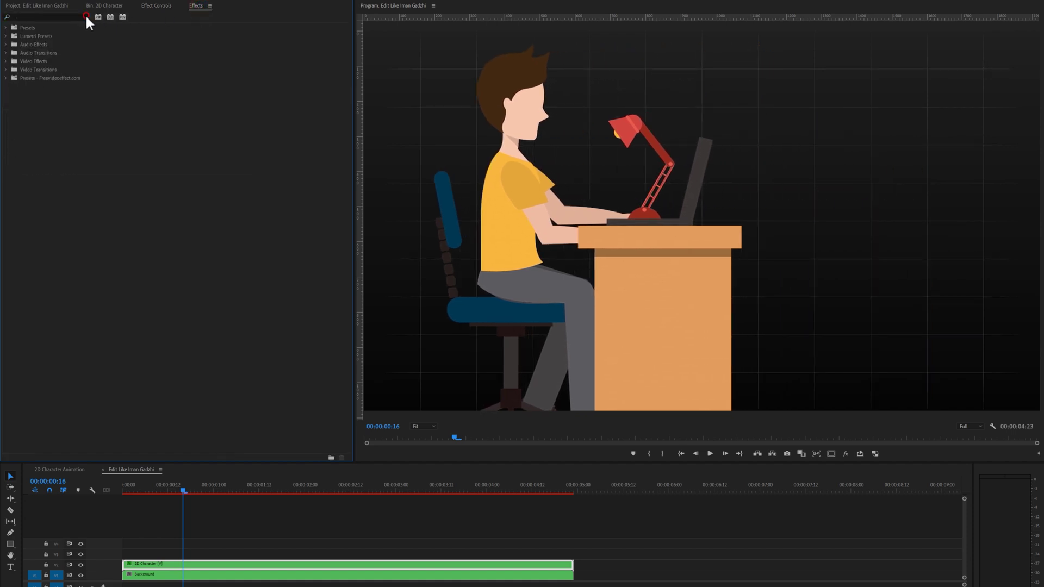
type("Tint")
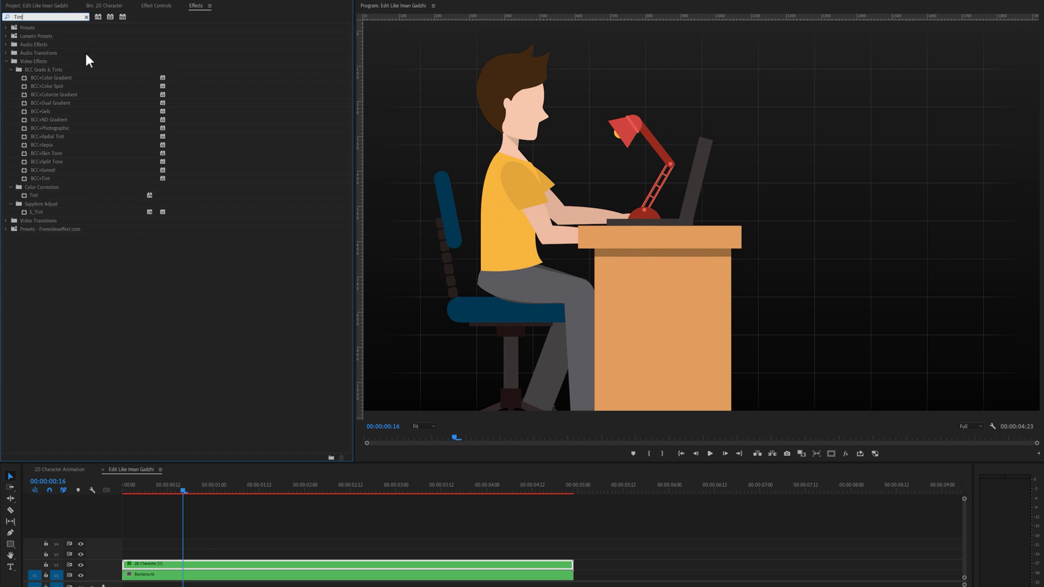
left_click(52, 195)
left_click_drag(109, 278, 204, 563)
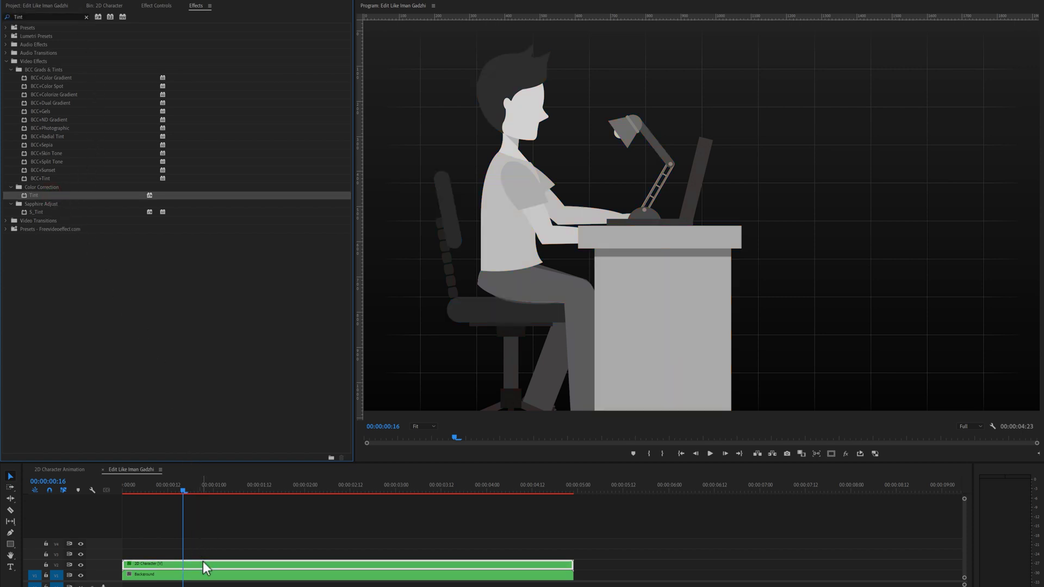
double_click(205, 563)
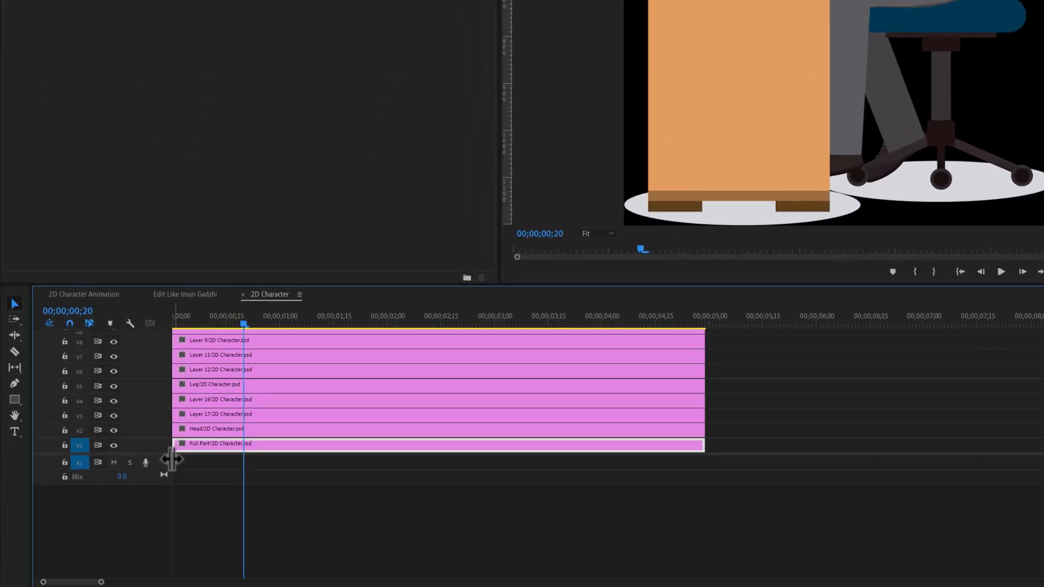
left_click_drag(171, 459, 170, 530)
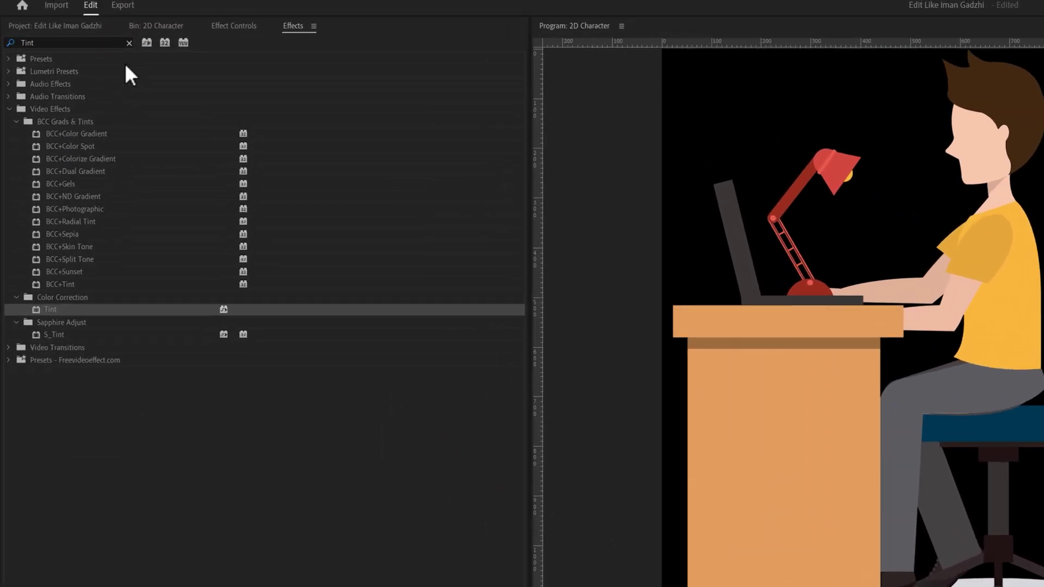
- Add Transform to the Lamp clip with anchor point 317.0, 221.1 and position 315.7, 219.8
left_click(129, 43)
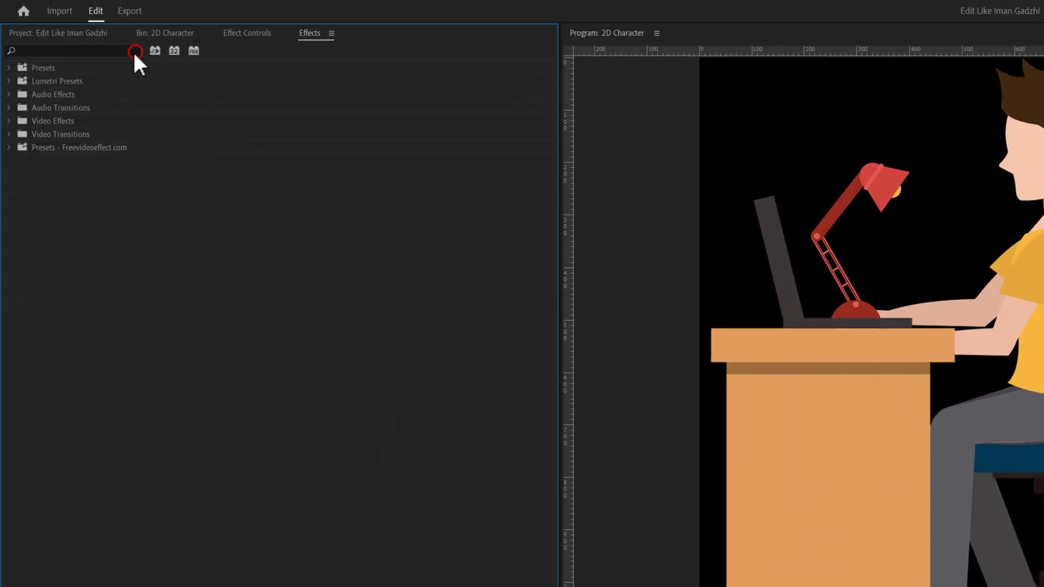
type("Transform")
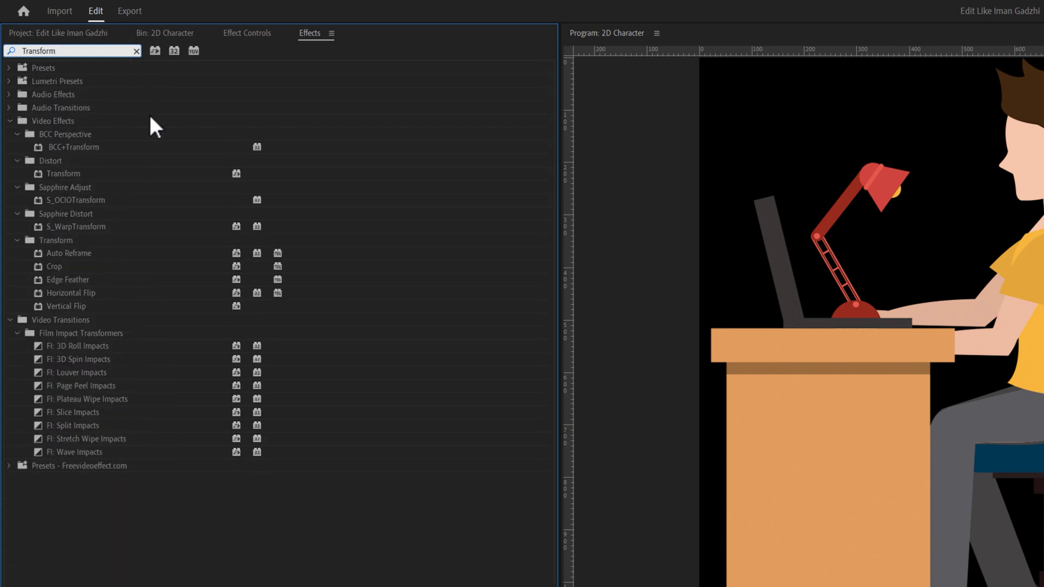
left_click_drag(73, 174, 157, 528)
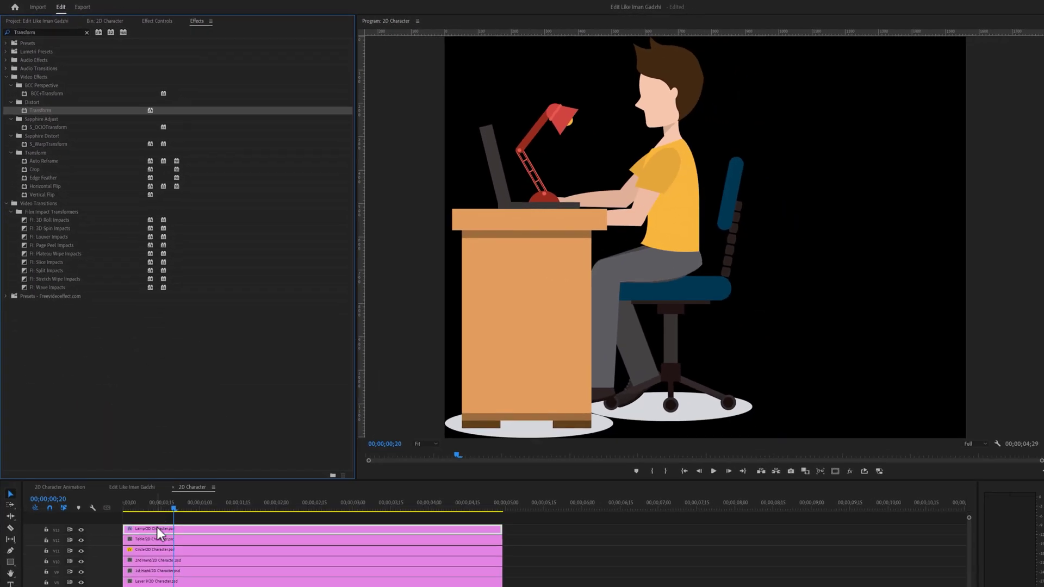
left_click(158, 21)
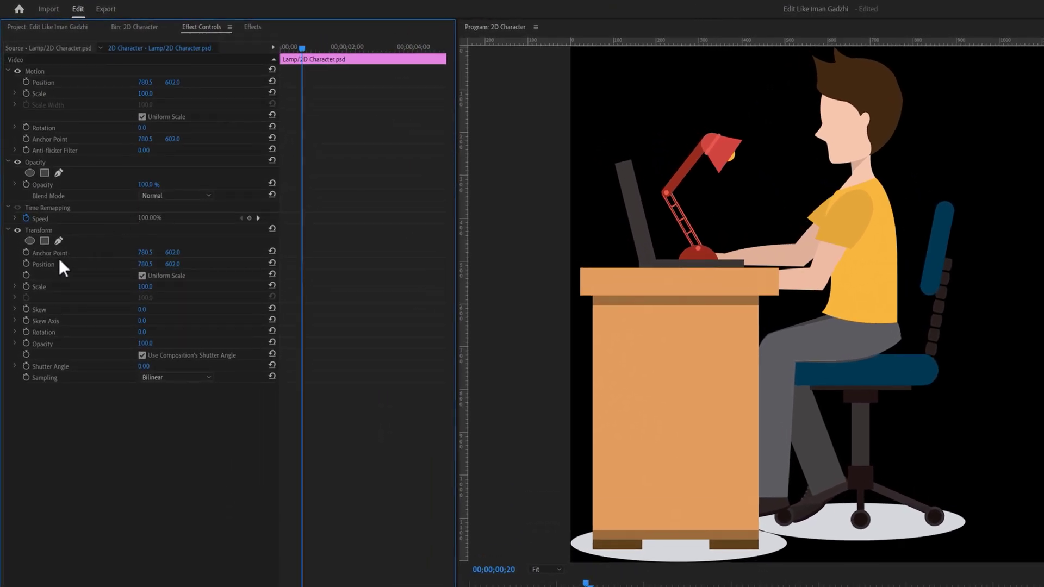
left_click(58, 254)
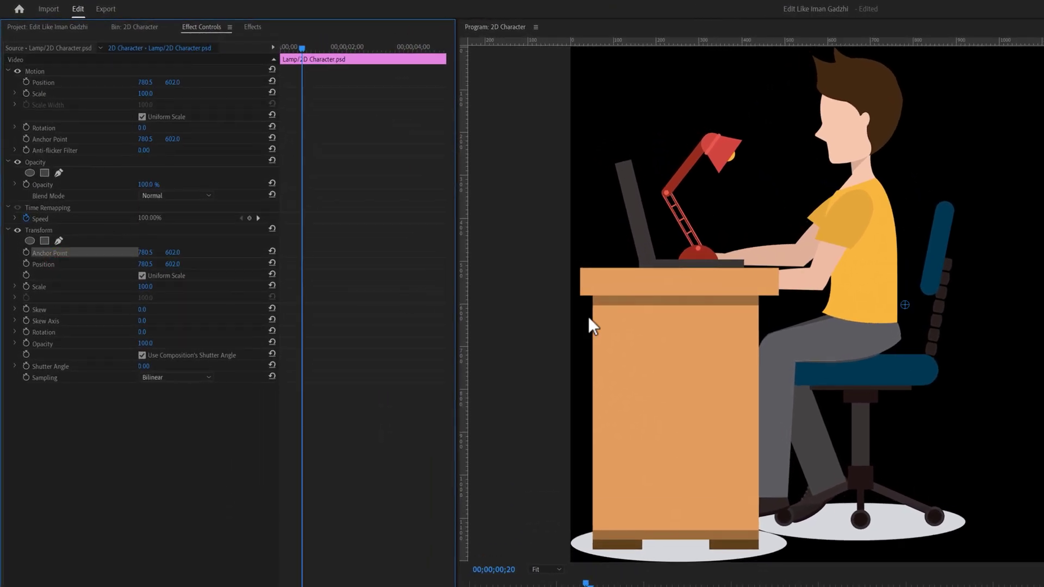
left_click_drag(905, 306, 705, 149)
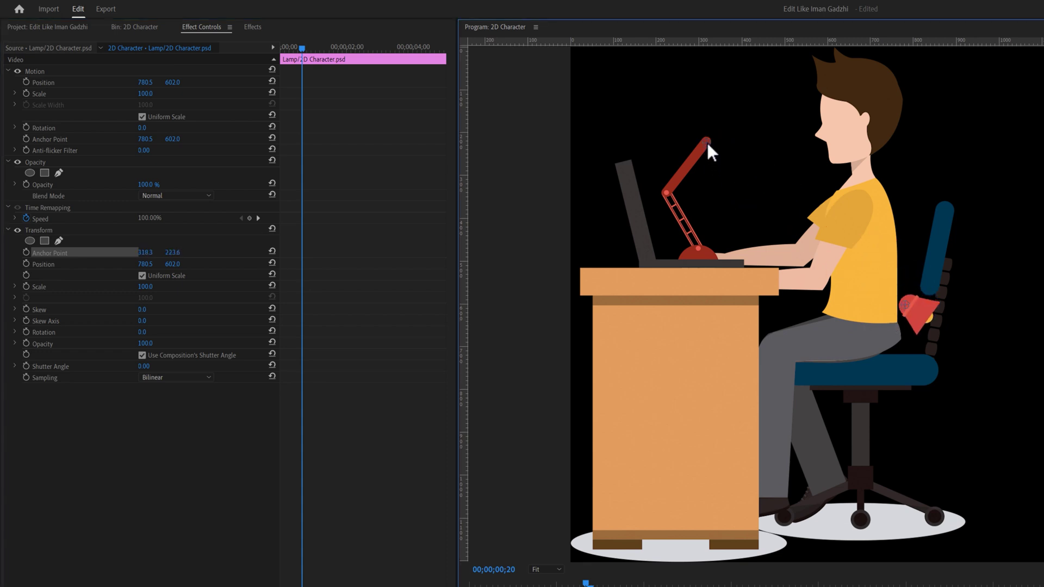
left_click_drag(909, 314, 706, 143)
- Set a starting Transform Rotation keyframe of -30° on the lamp head
left_click_drag(301, 48, 275, 50)
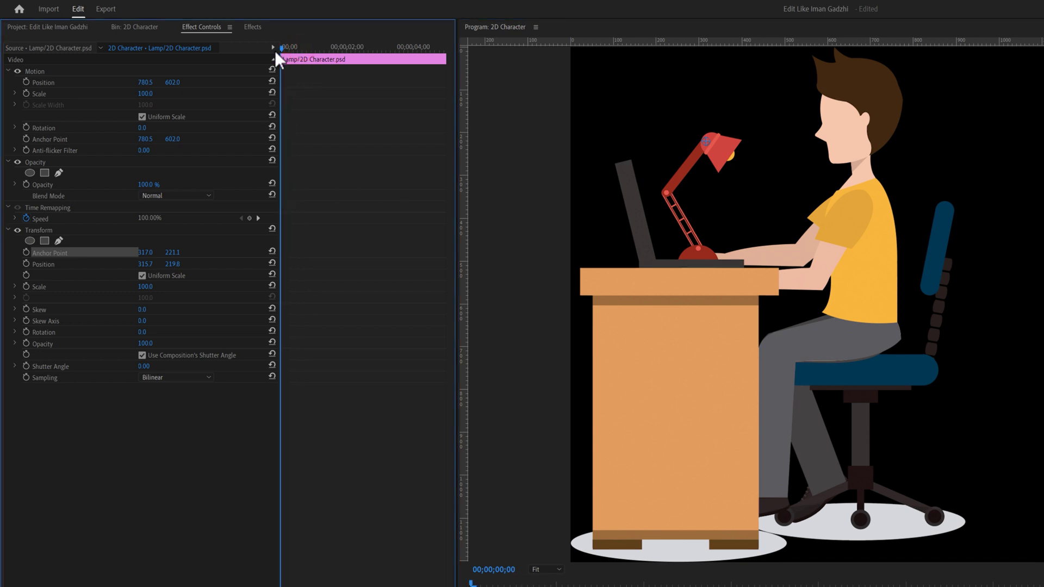
left_click(26, 332)
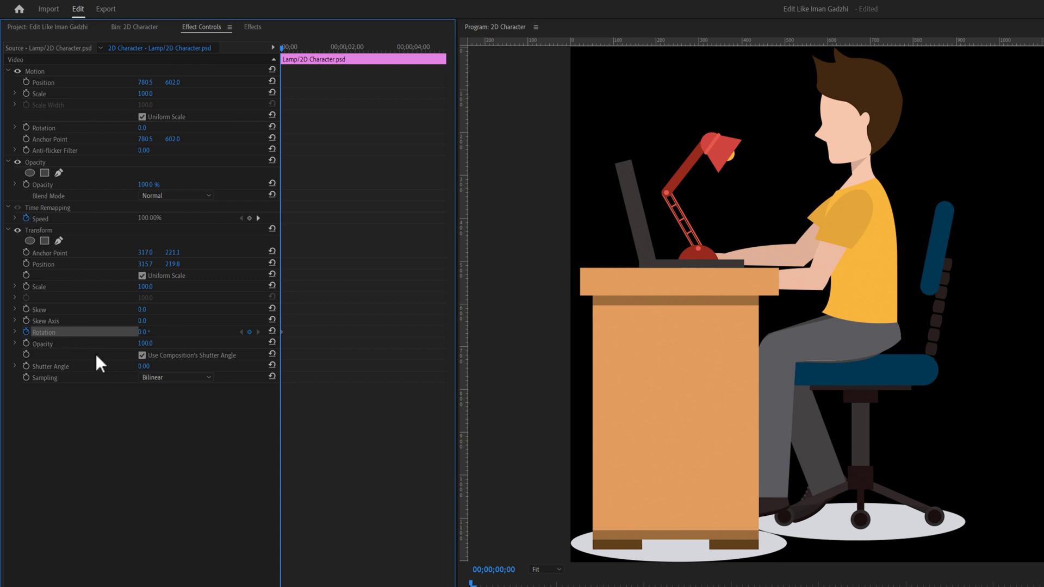
left_click(143, 332)
type("-45")
key("Return")
type("-30")
key("Return")
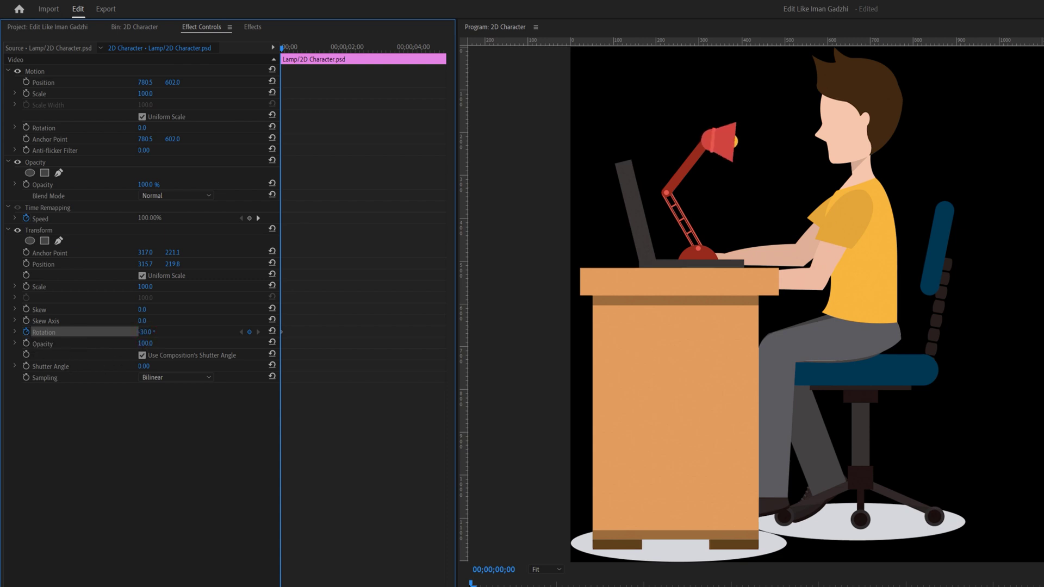
- Add a 27° rotation keyframe at about 00;00;04;02
left_click(416, 49)
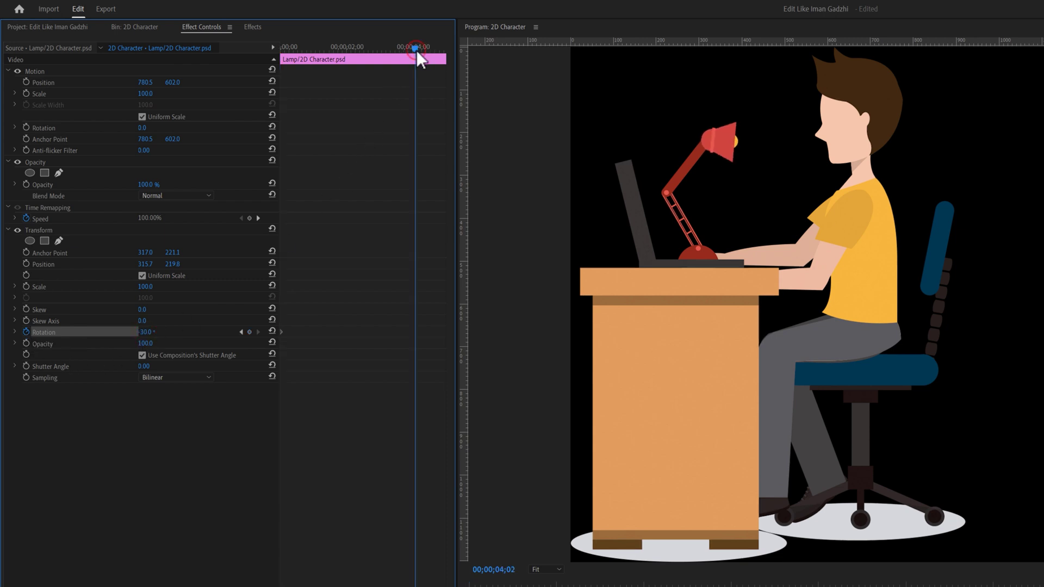
left_click(144, 333)
type("27")
key("Return")
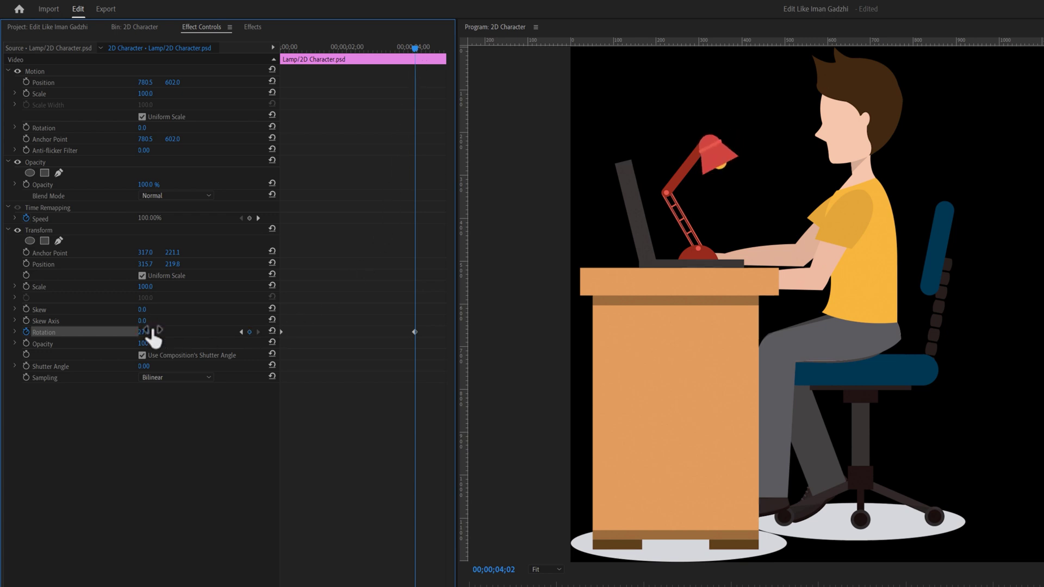
left_click_drag(325, 49, 403, 75)
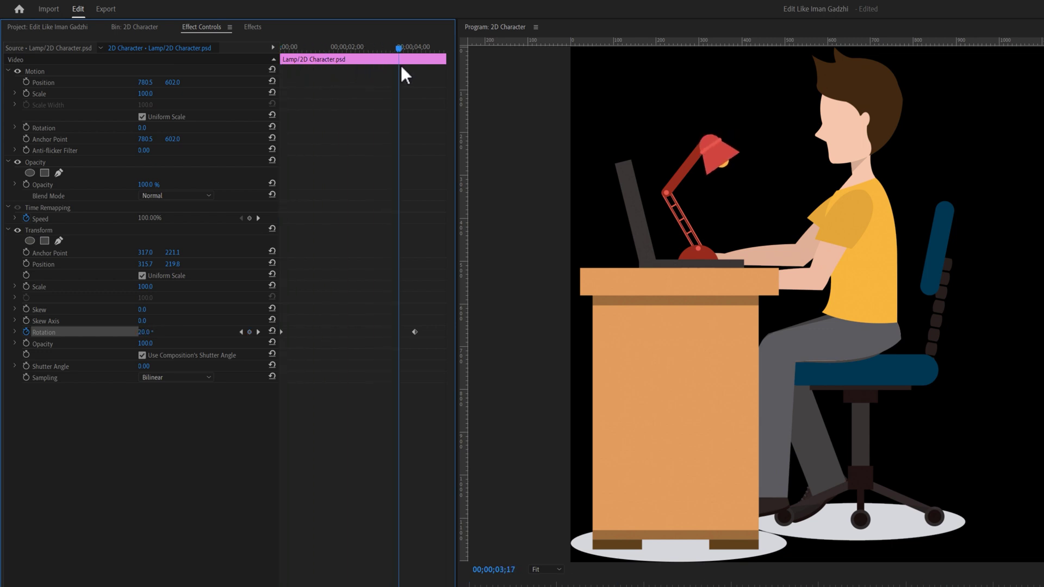
- Ease in the lamp's ending rotation keyframe, ease out the first, and set its own 360 shutter angle
right_click(414, 332)
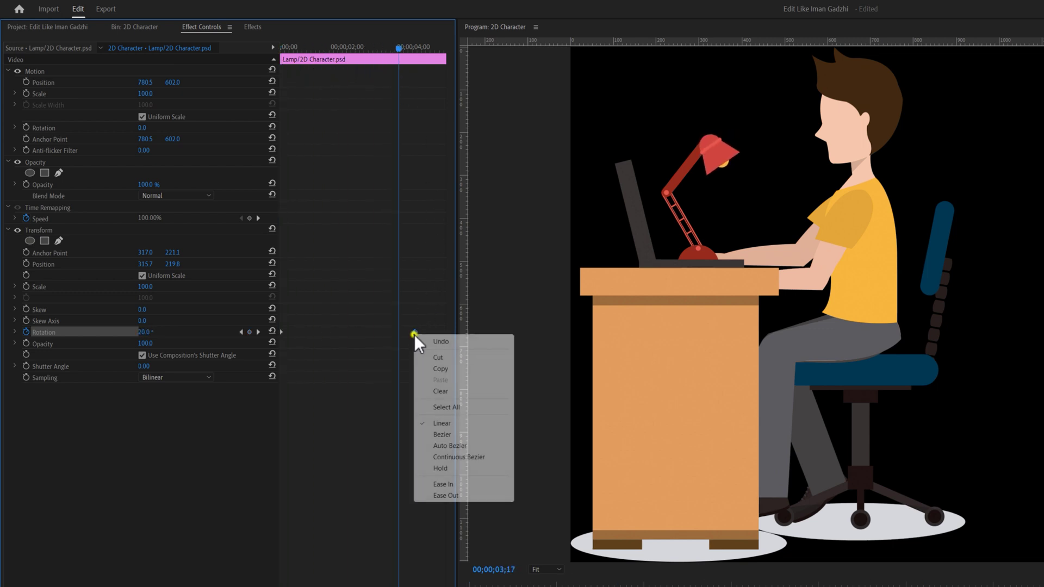
left_click(446, 485)
right_click(281, 332)
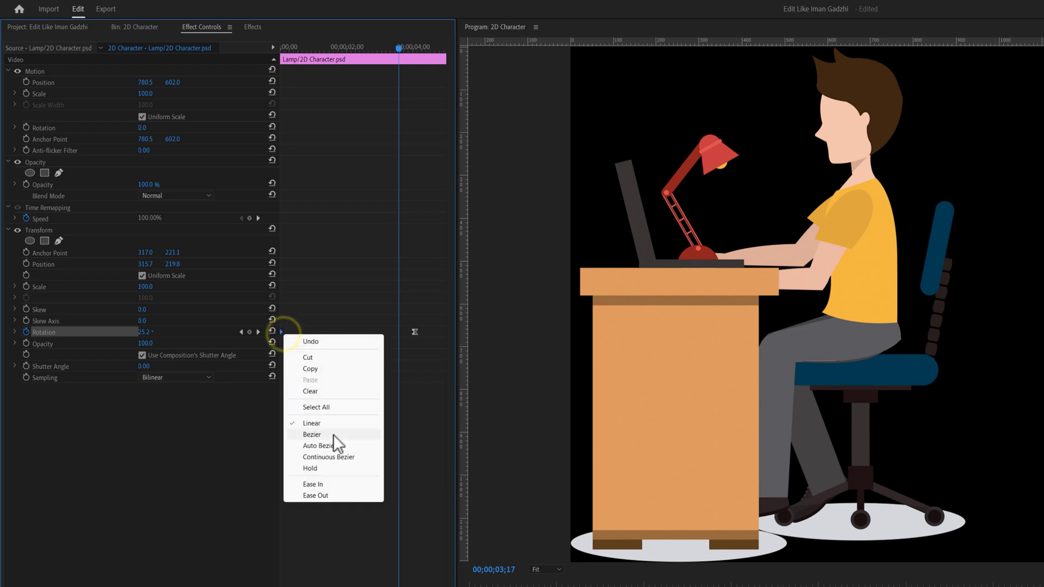
left_click(342, 497)
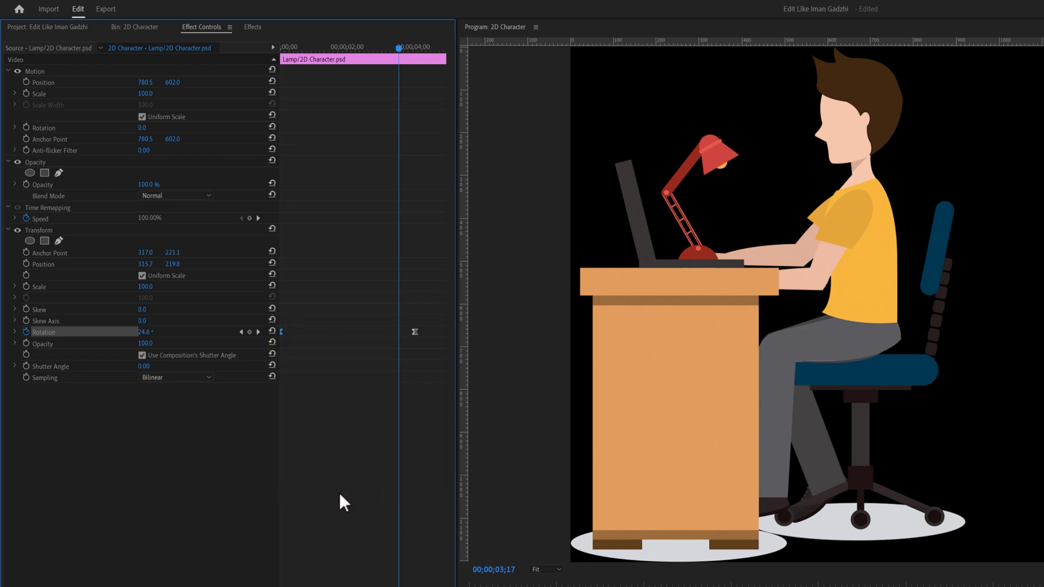
left_click(143, 356)
left_click_drag(141, 366, 142, 366)
- Play the lamp swing from the start to preview it, then select the 1st Hand clip
left_click_drag(342, 46, 269, 53)
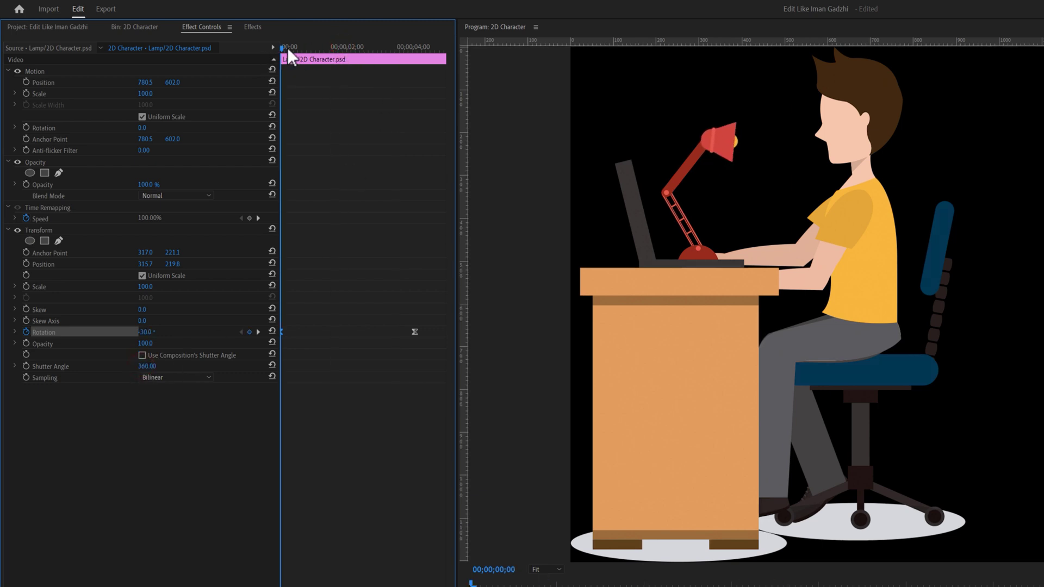
key("space")
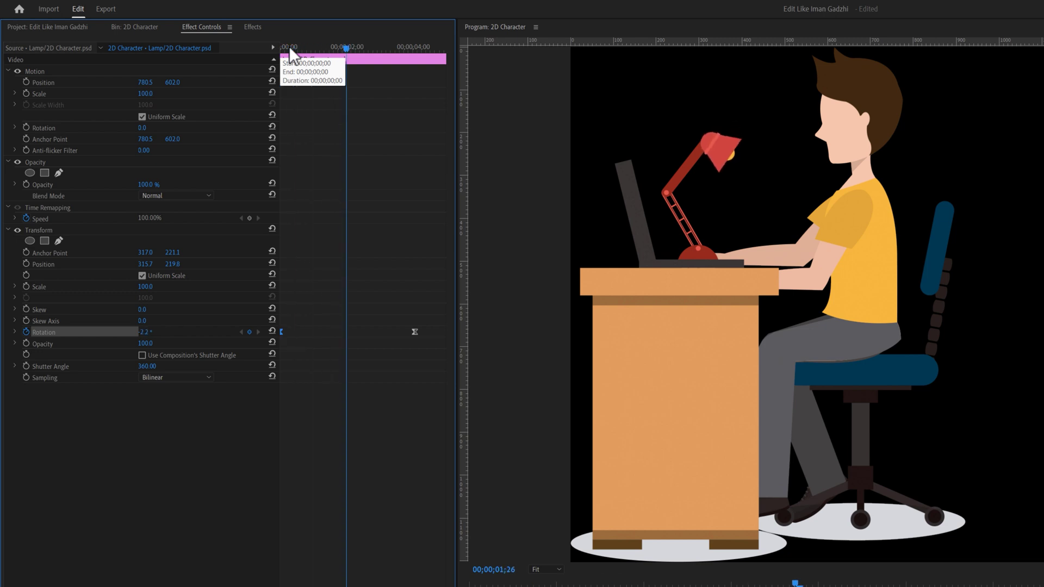
left_click_drag(297, 46, 266, 50)
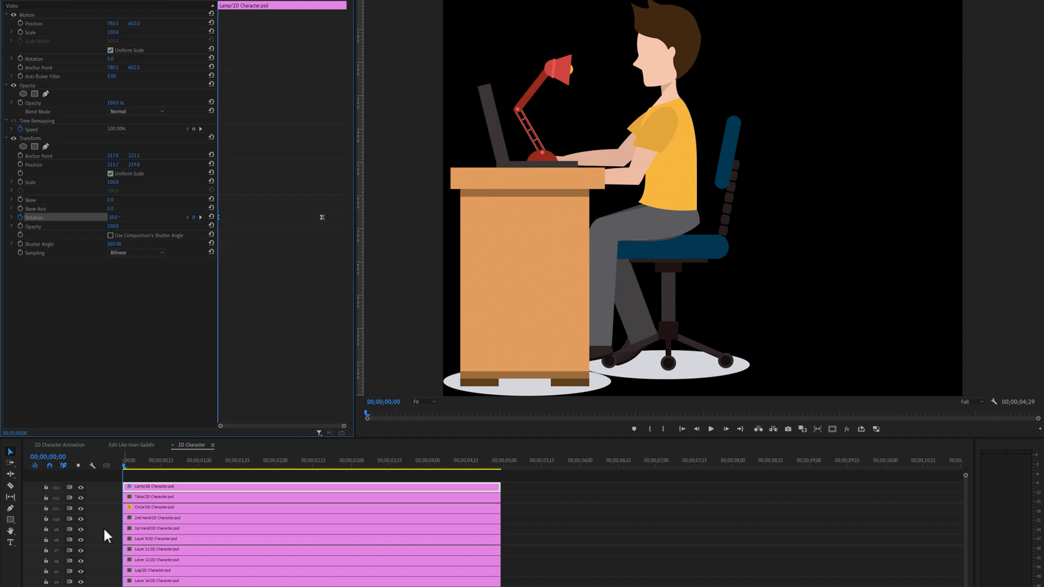
left_click(81, 519)
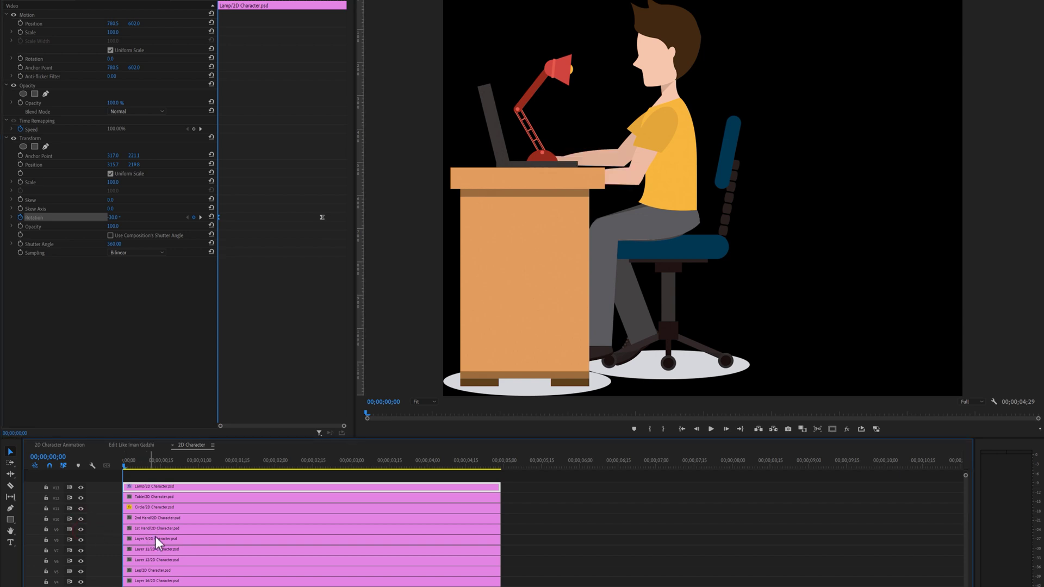
left_click(175, 530)
- Add Transform to the 1st Hand clip with anchor 577.2, 533.3 and position 575.9, 533.9
left_click(196, 6)
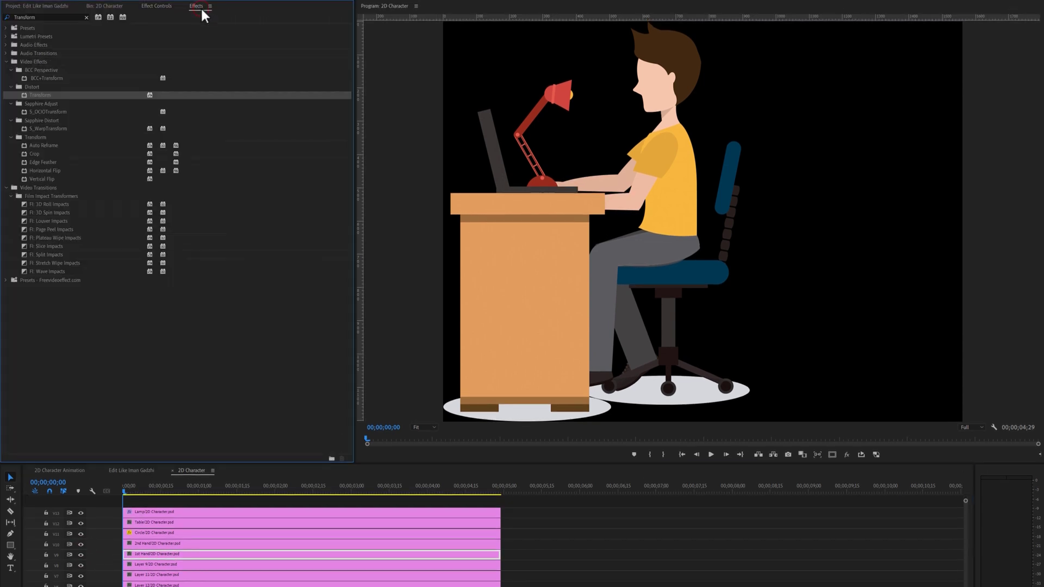
left_click_drag(116, 304, 145, 555)
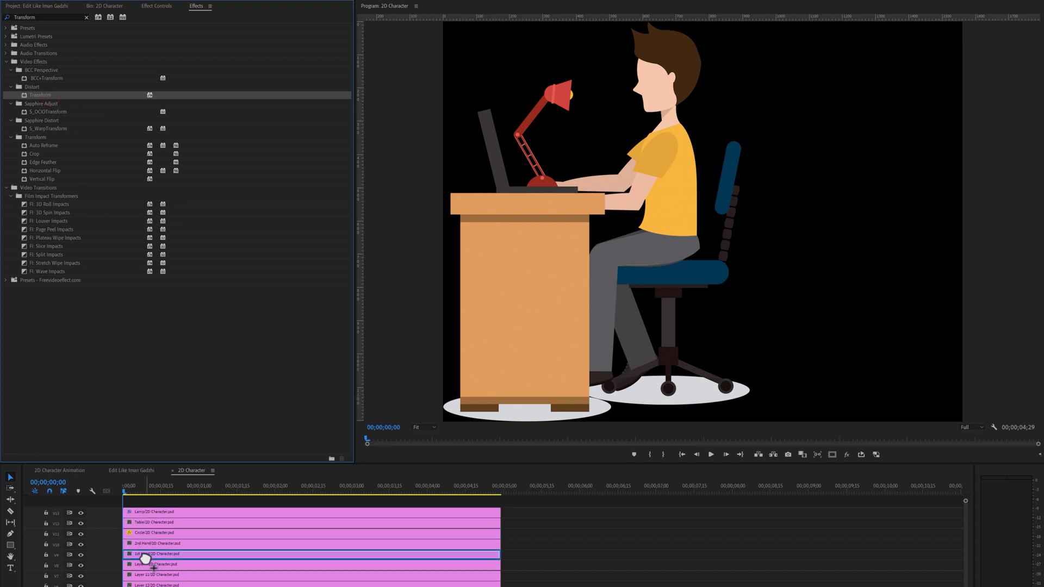
left_click(162, 6)
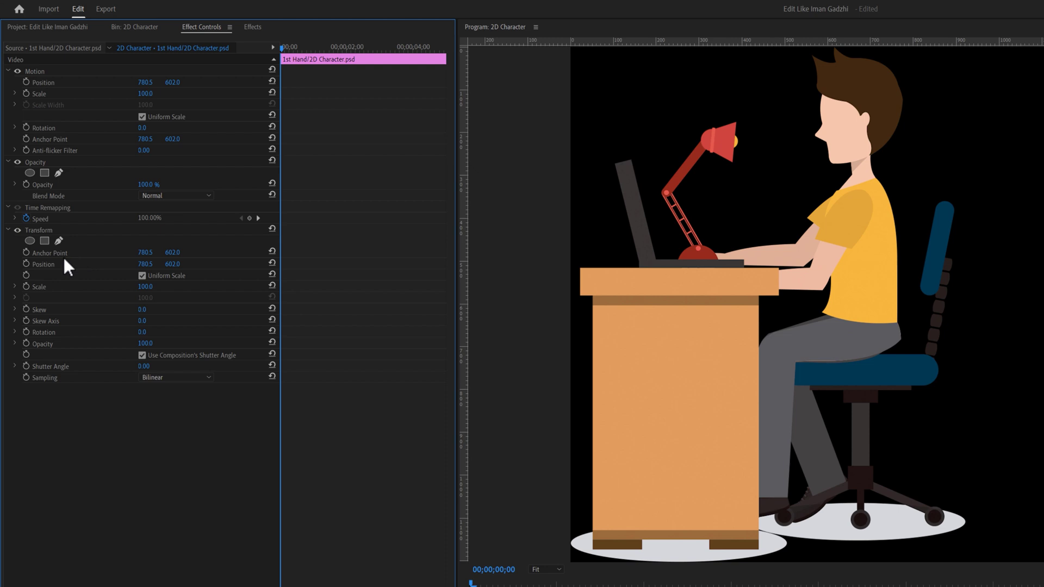
left_click(59, 255)
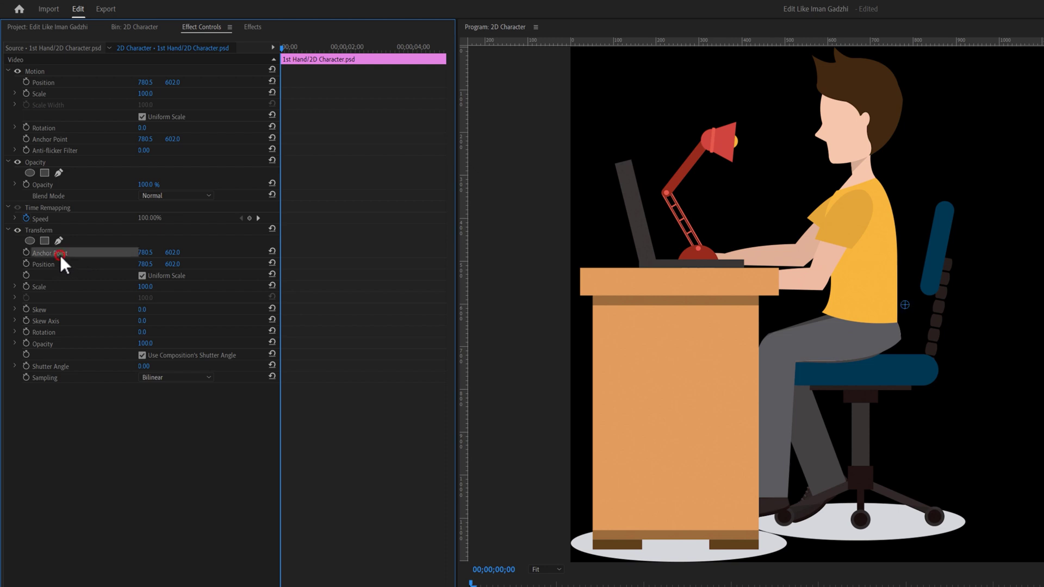
left_click_drag(902, 304, 819, 276)
left_click_drag(897, 313, 819, 283)
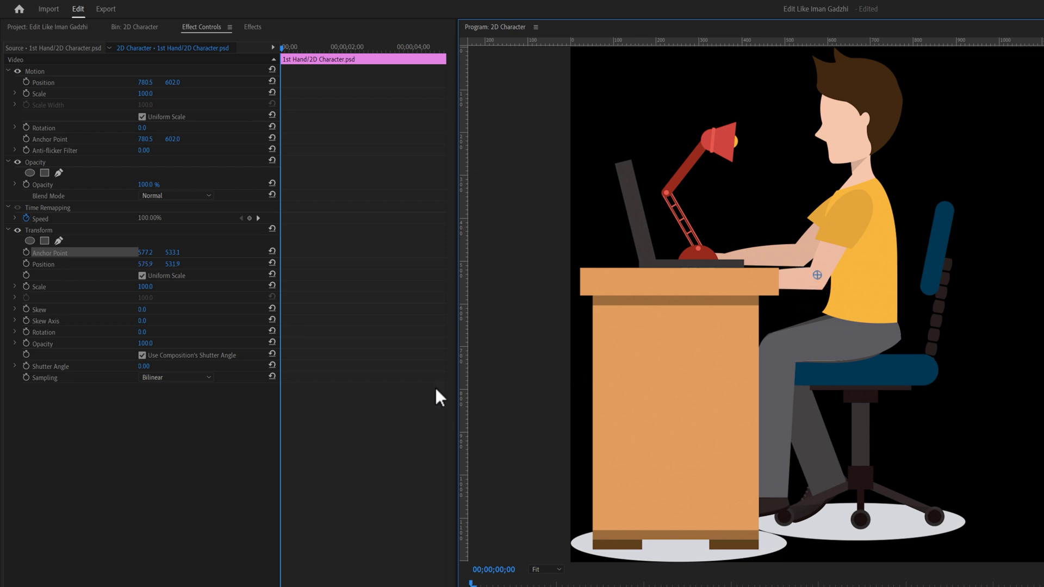
- Keyframe the forearm's rotation from 52° at the start to 22° at 04;03
left_click(25, 332)
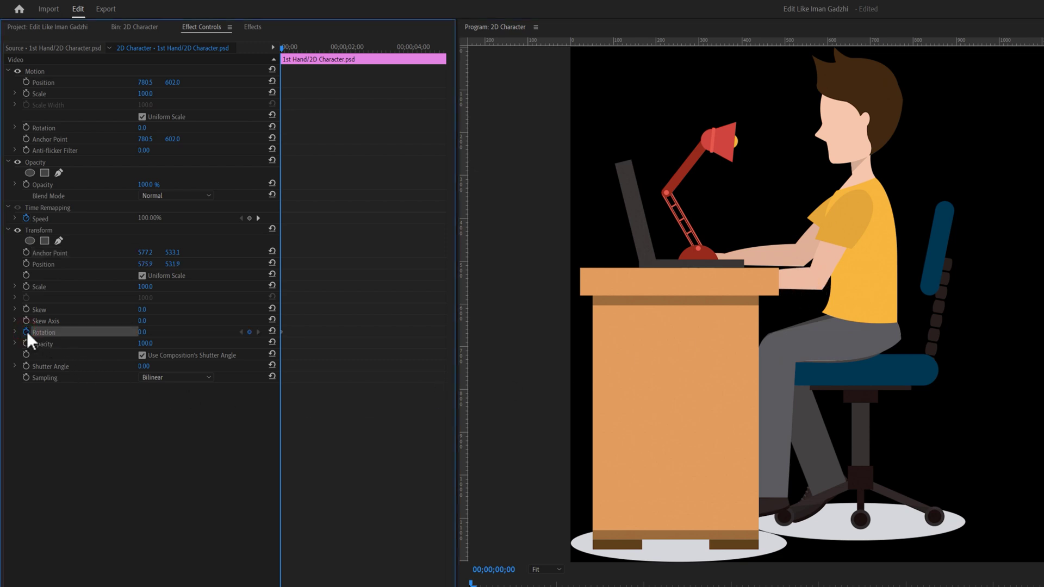
left_click_drag(143, 333, 171, 332)
left_click(416, 48)
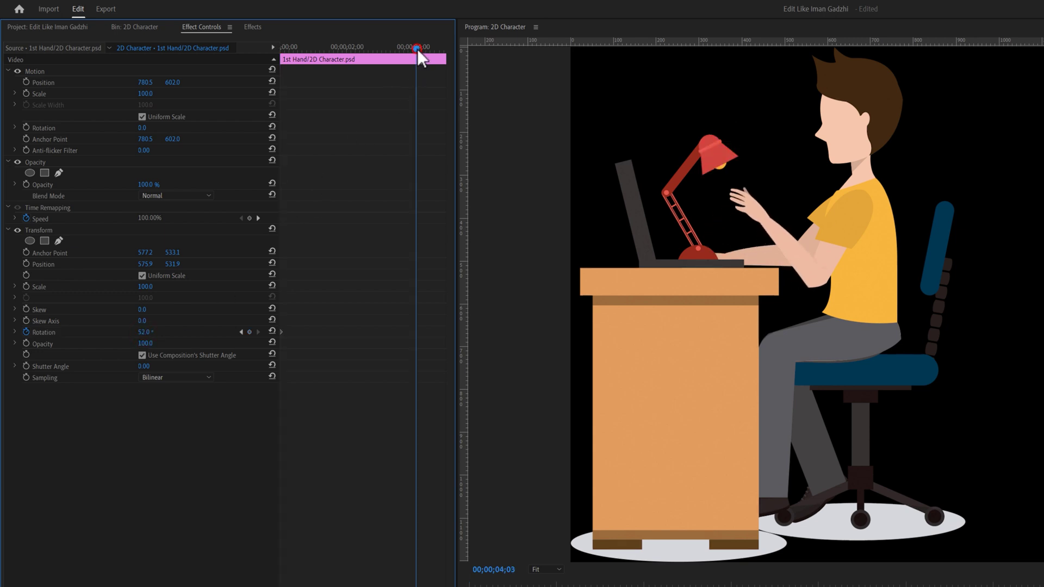
left_click_drag(149, 333, 133, 333)
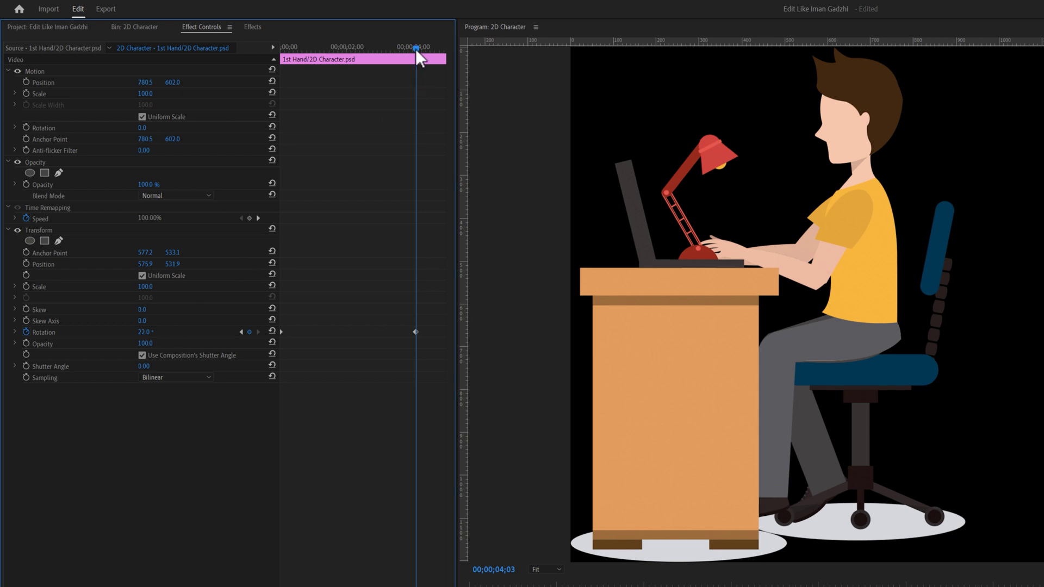
left_click_drag(415, 49, 376, 66)
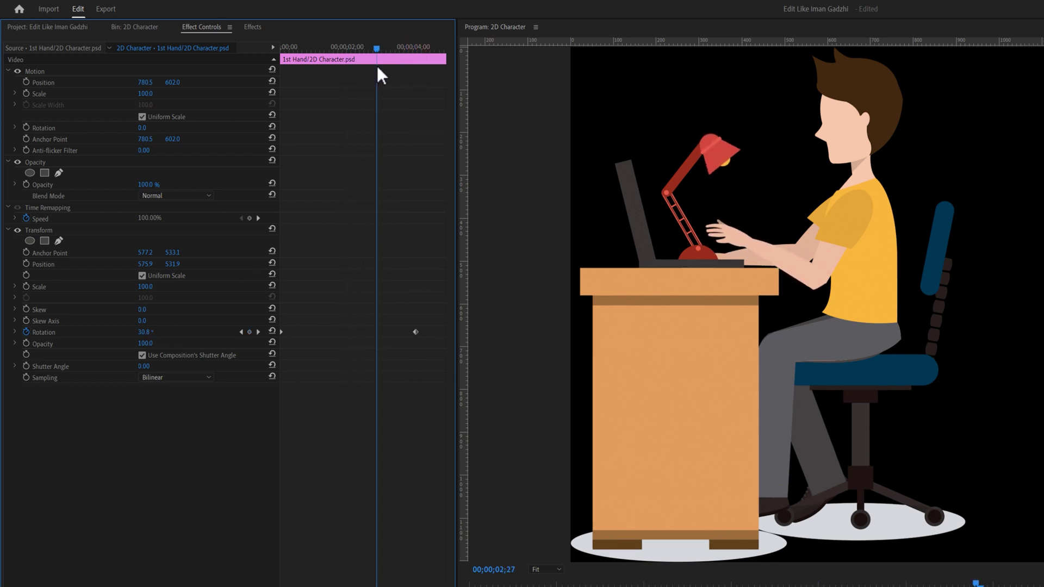
key("Home")
- Keyframe the forearm's Position, nudging X at four seconds and Y at the start
left_click(25, 264)
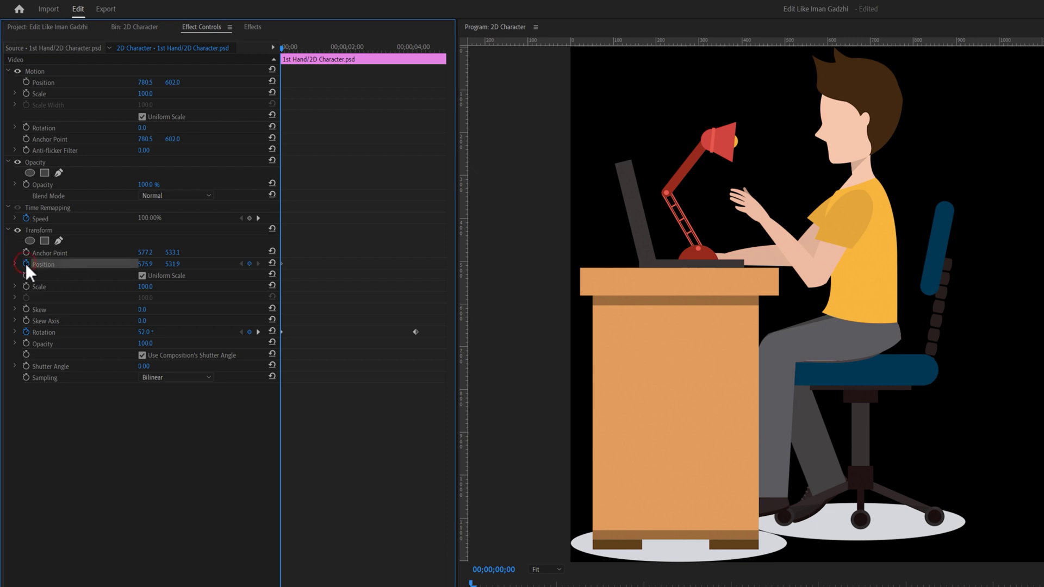
left_click(347, 49)
left_click(416, 48)
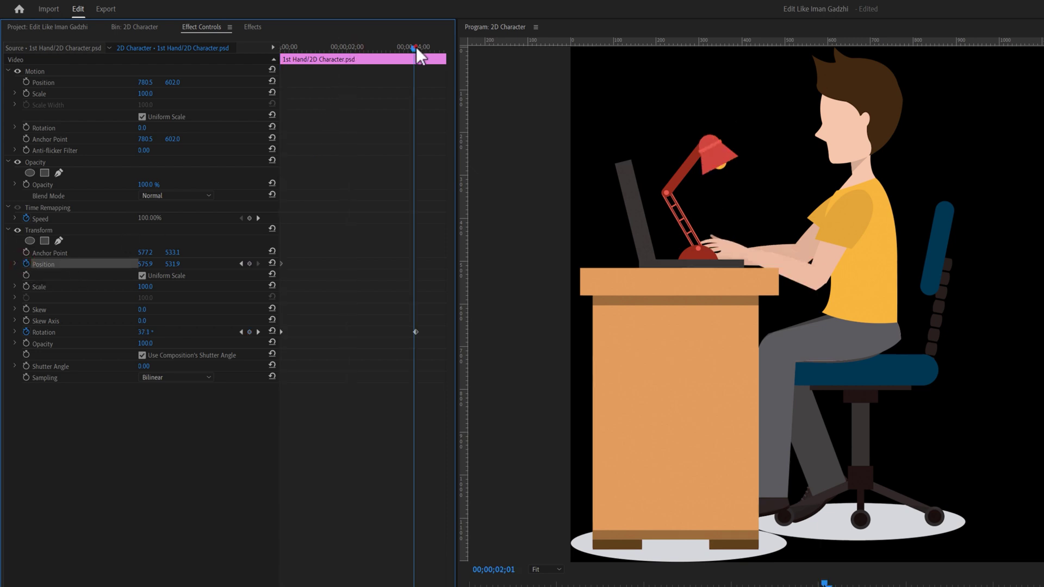
left_click_drag(145, 263, 142, 264)
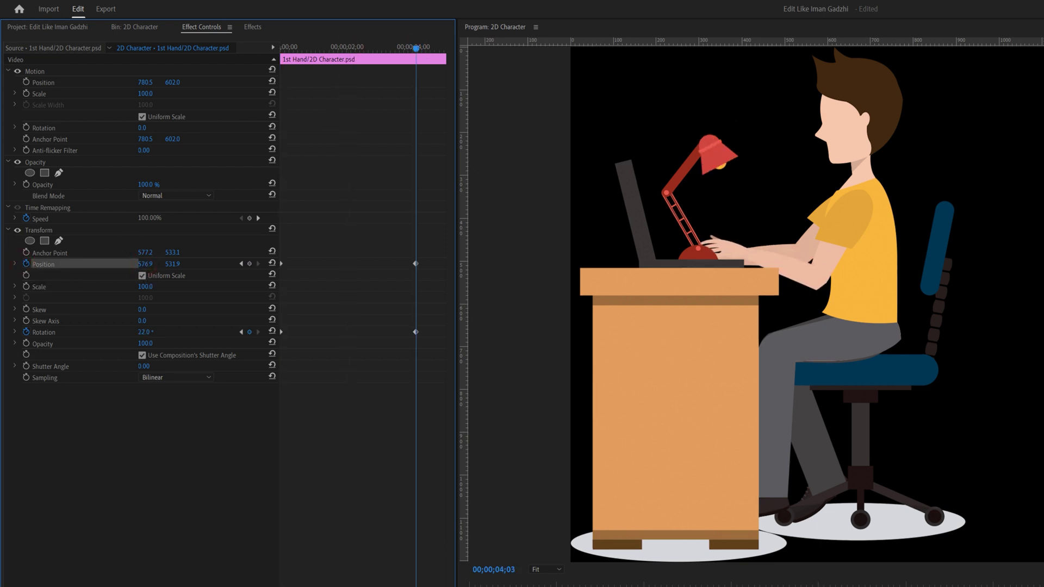
left_click_drag(302, 49, 273, 54)
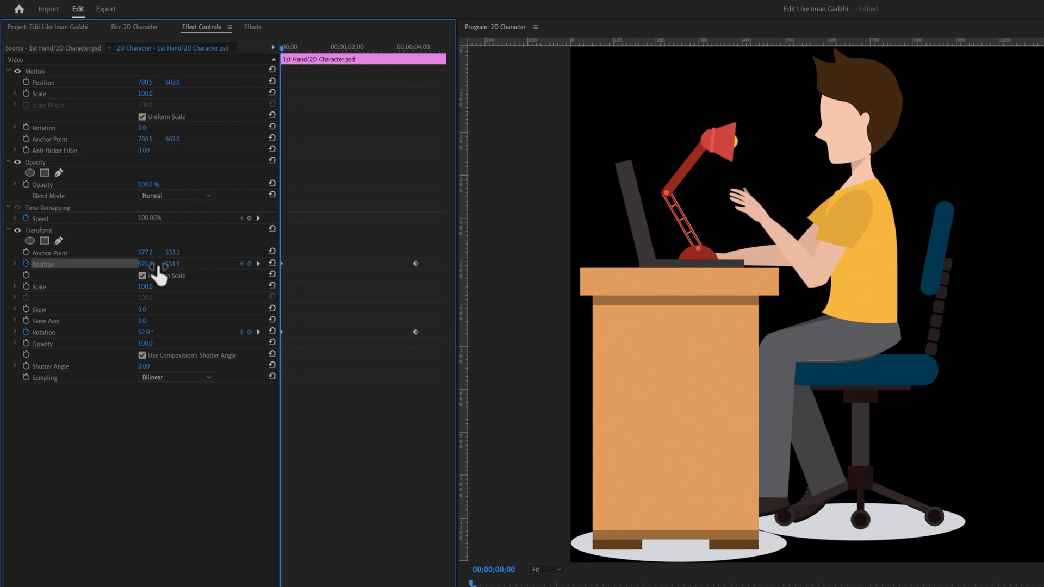
left_click_drag(173, 264, 177, 264)
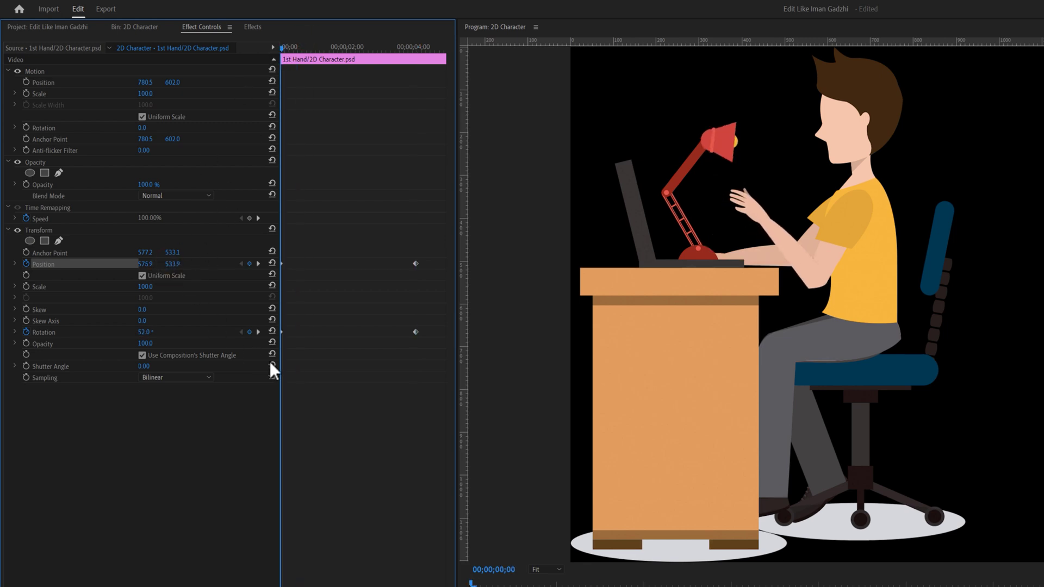
- Ease in the forearm's ending keyframes, ease out the starting ones, and use its own 360 shutter angle
left_click_drag(445, 376, 401, 228)
right_click(416, 265)
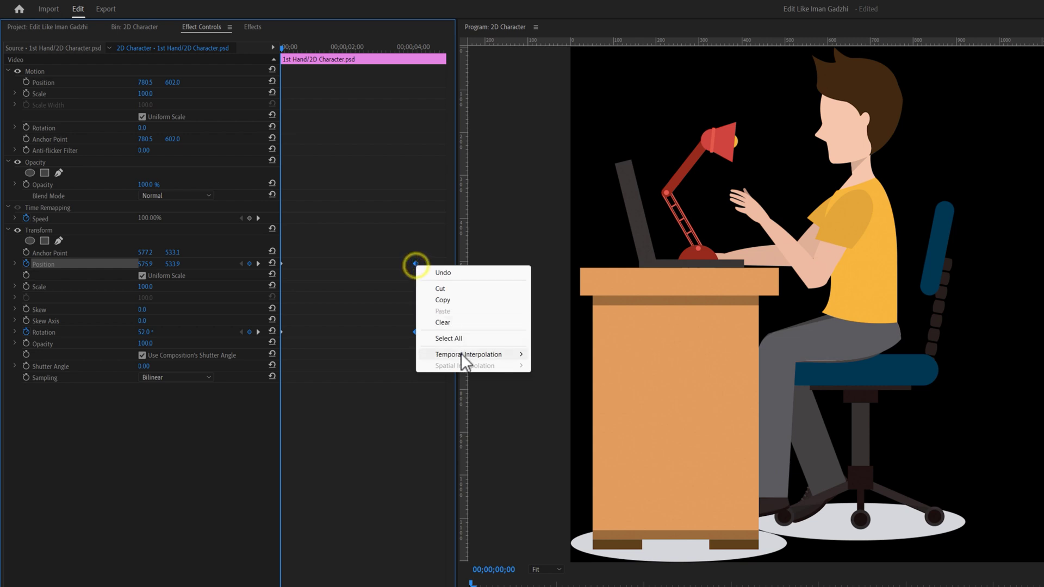
mouse_move(472, 354)
left_click(557, 415)
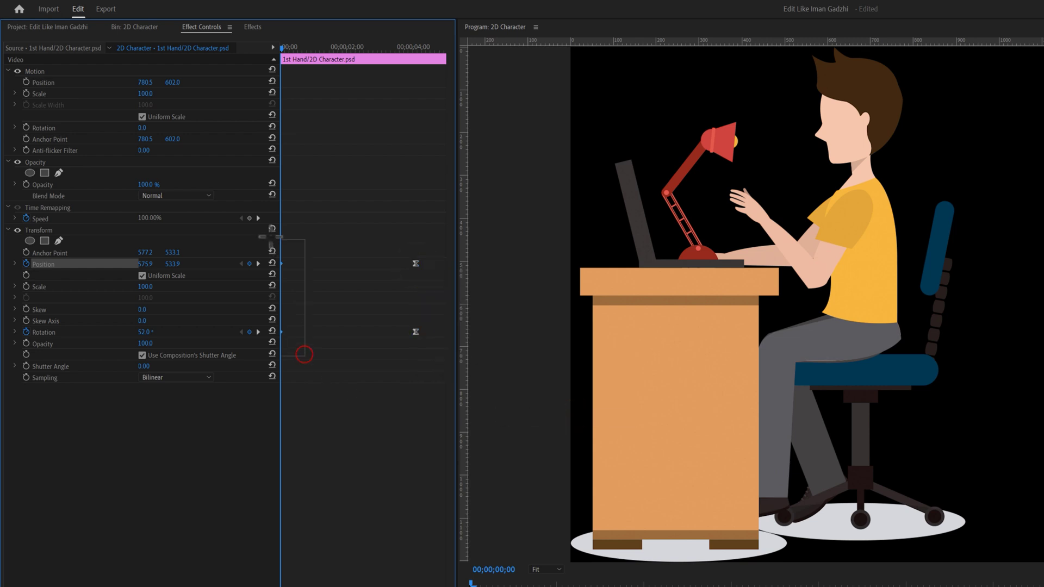
right_click(287, 332)
mouse_move(350, 427)
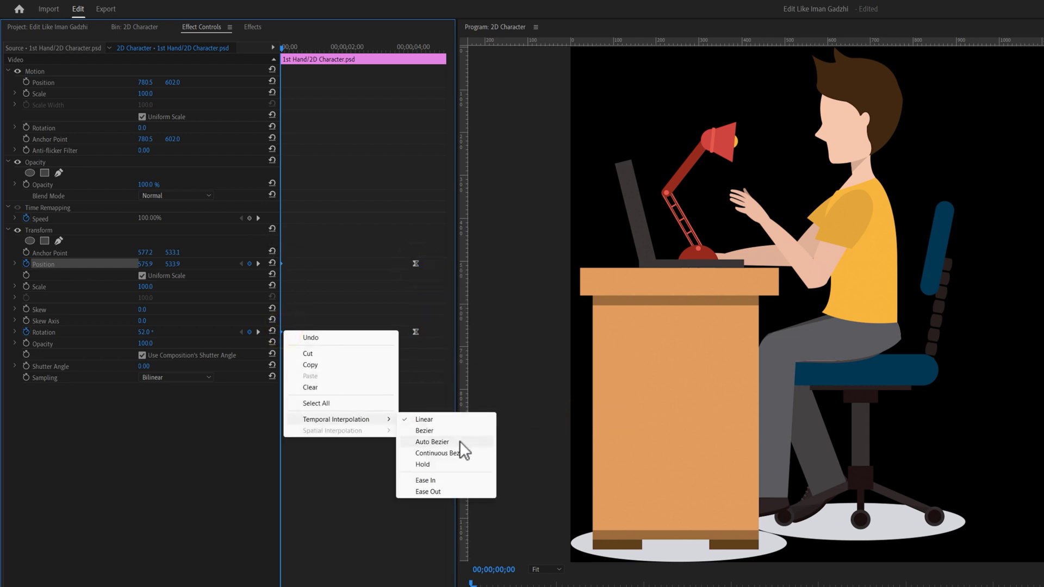
left_click(445, 491)
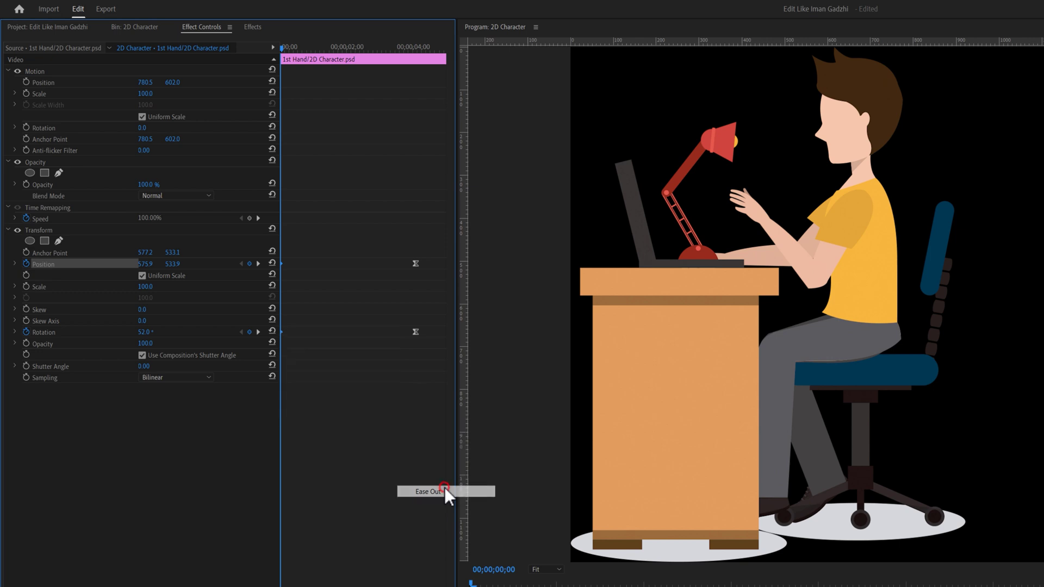
left_click(141, 355)
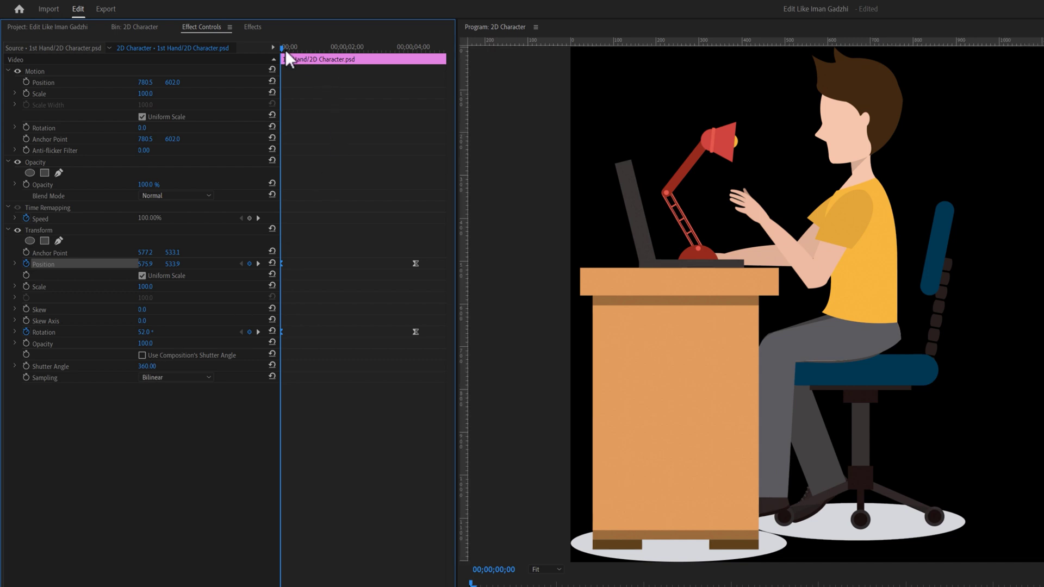
mouse_move(284, 50)
left_mouse_down()
mouse_move(426, 61)
mouse_move(286, 50)
left_mouse_up()
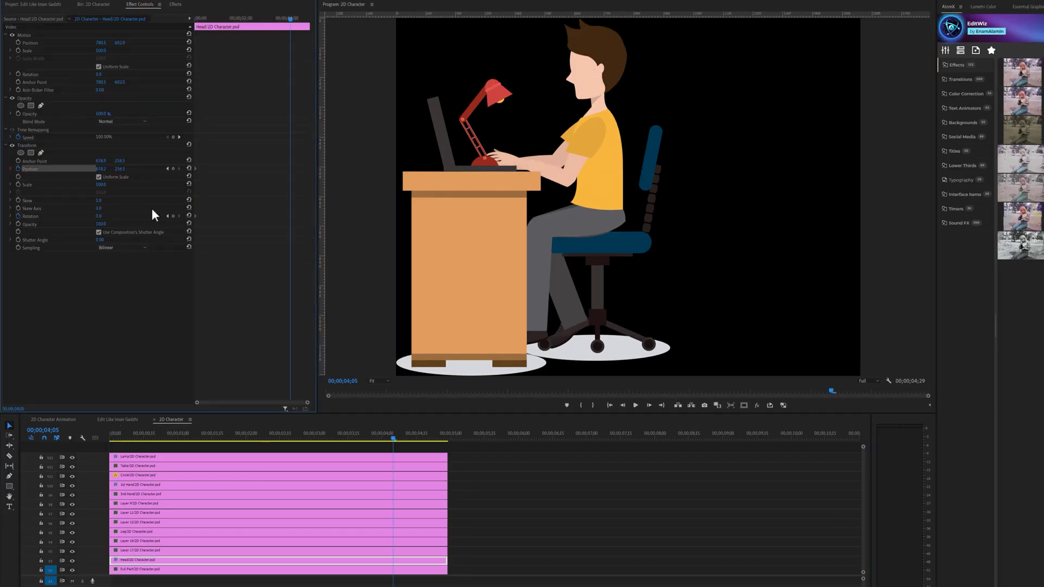
- Key the Head clip's Transform Rotation at -27° and give that keyframe Hold interpolation
left_click_drag(98, 215, 83, 216)
left_click(405, 309)
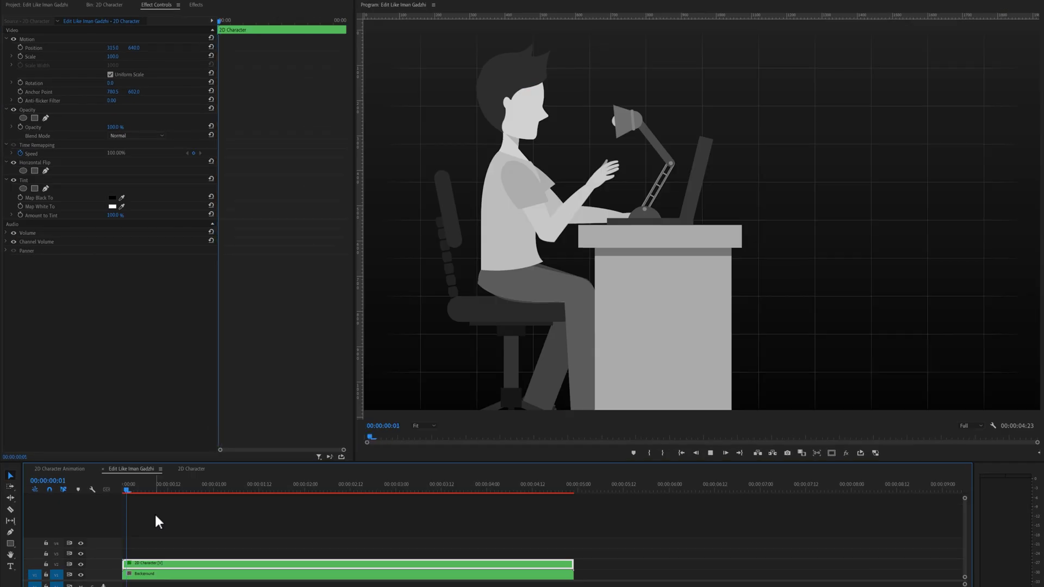